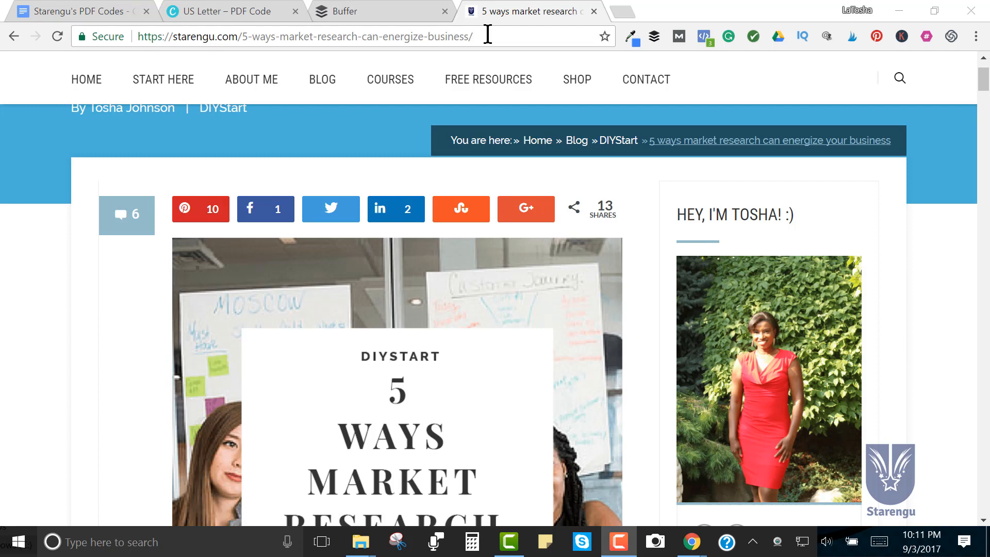
Step: Switch to the Starengu's PDF Codes document in Google Docs and review the example link with the Facebook and Twitter share codes
{"action": "left_click", "coordinate": [100, 10]}
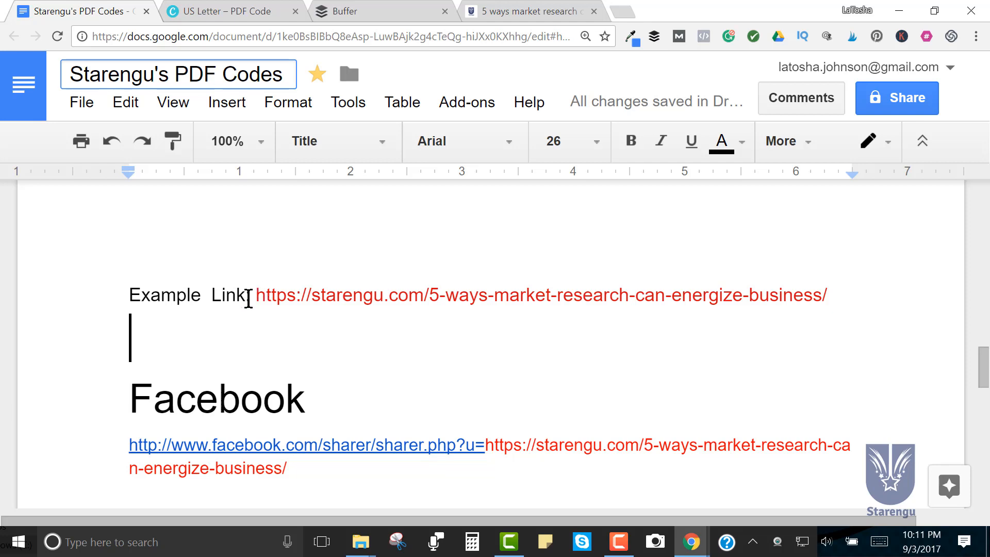
{"action": "left_click", "coordinate": [131, 295]}
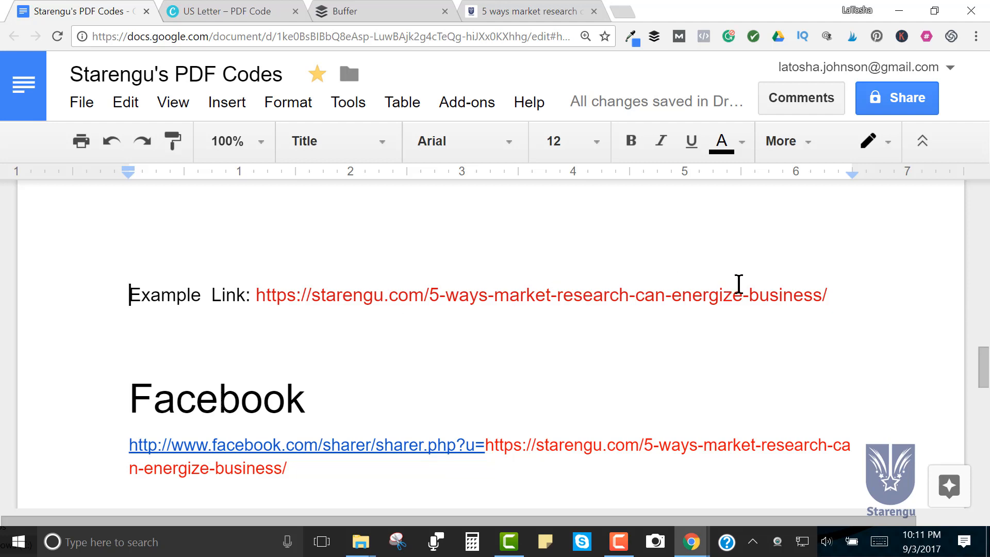
{"action": "scroll", "coordinate": [738, 285], "scroll_direction": "down", "scroll_amount": 1}
{"action": "scroll", "coordinate": [697, 288], "scroll_direction": "down", "scroll_amount": 1}
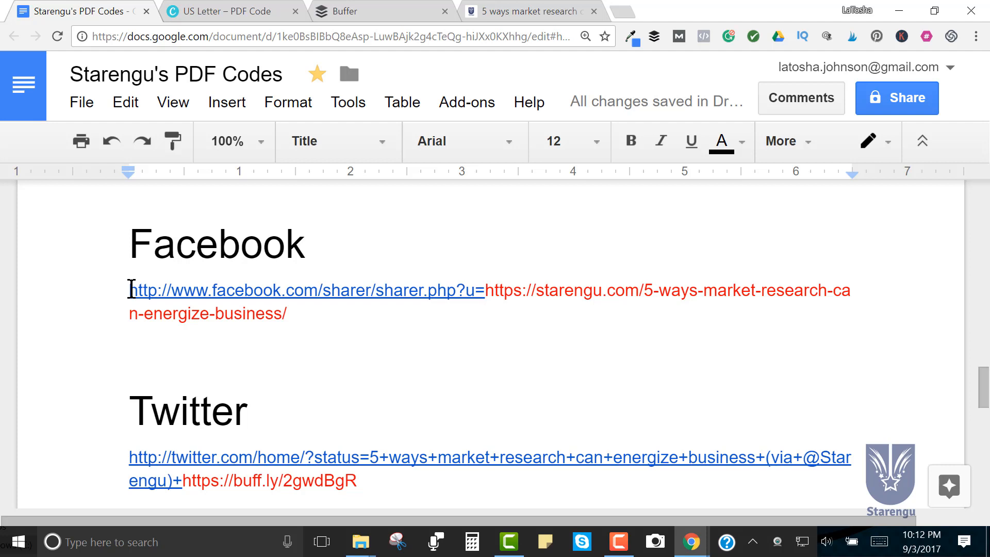
{"action": "scroll", "coordinate": [485, 310], "scroll_direction": "up", "scroll_amount": 1}
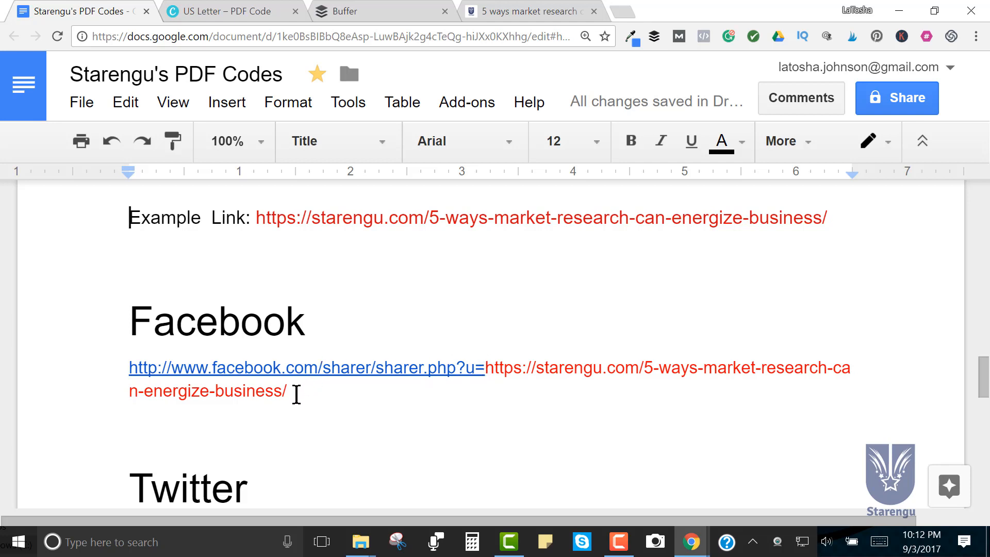
Step: Test the full Facebook share link from the document in a new browser tab and close that tab
{"action": "left_click_drag", "start_coordinate": [296, 395], "coordinate": [129, 368]}
{"action": "key", "text": "ctrl+c"}
{"action": "right_click", "coordinate": [214, 375]}
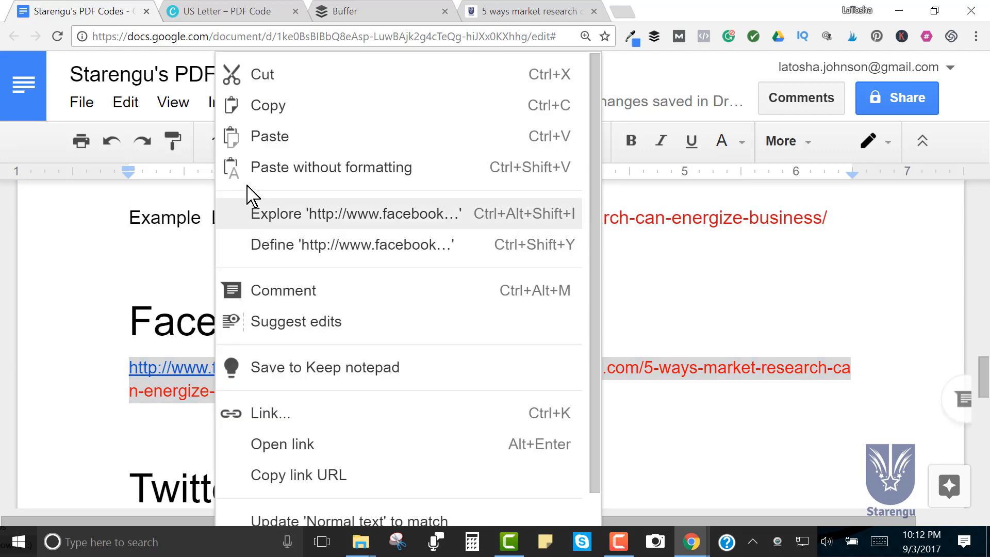
{"action": "left_click", "coordinate": [279, 104]}
{"action": "left_click", "coordinate": [630, 7]}
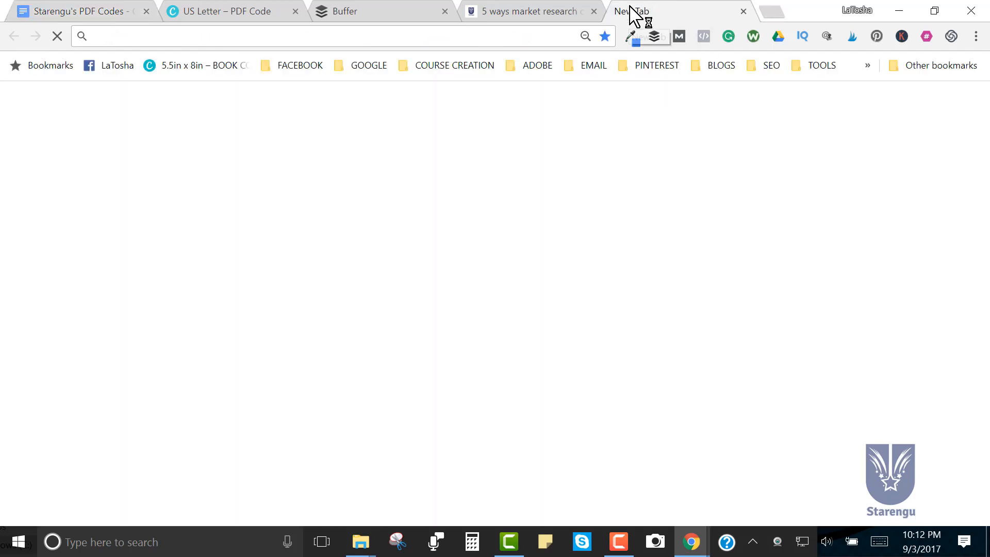
{"action": "key", "text": "ctrl+v"}
{"action": "key", "text": "Return"}
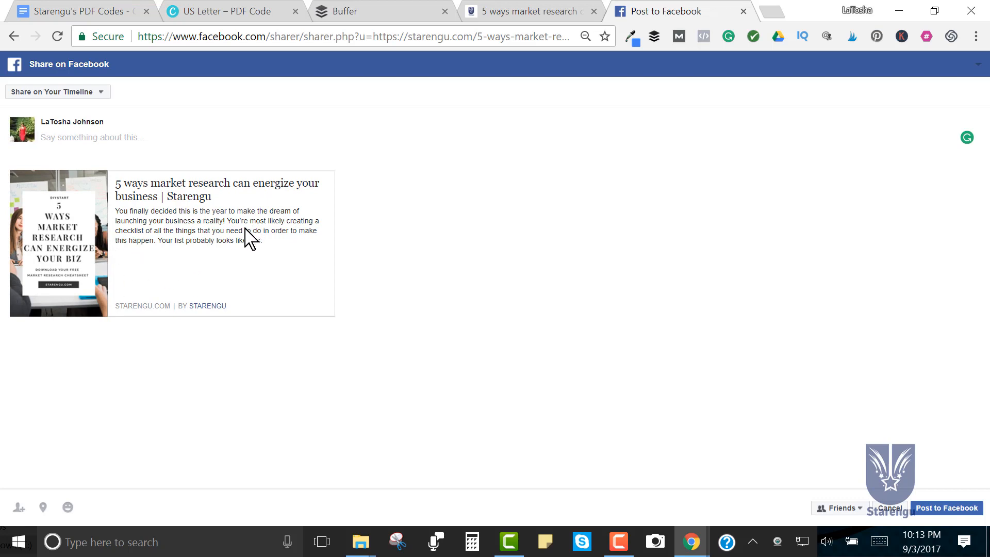
{"action": "left_click", "coordinate": [745, 11]}
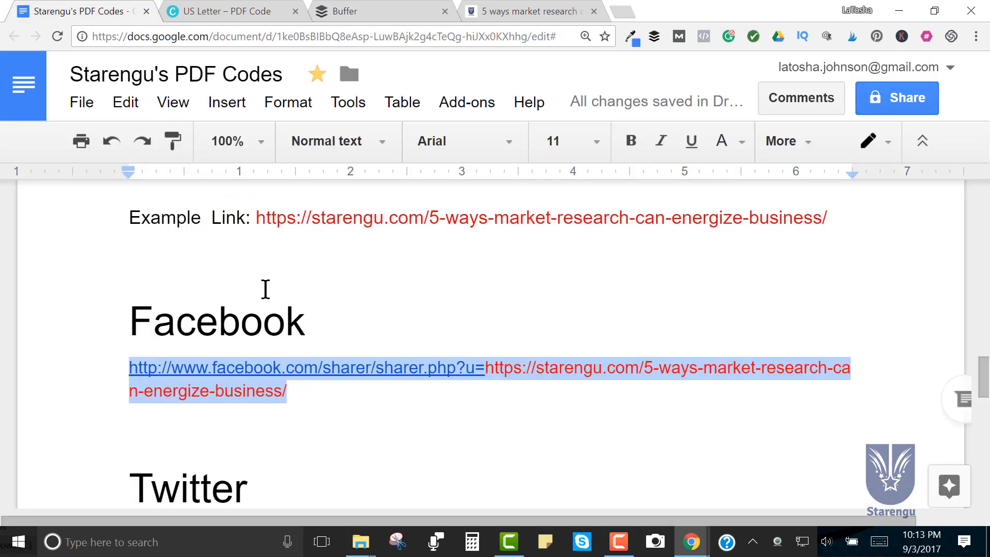
Step: Copy the full Twitter share link, including the shortened buff.ly address, and clear the selection
{"action": "scroll", "coordinate": [266, 294], "scroll_direction": "down", "scroll_amount": 1}
{"action": "scroll", "coordinate": [266, 298], "scroll_direction": "down", "scroll_amount": 1}
{"action": "left_click_drag", "start_coordinate": [360, 405], "coordinate": [120, 381]}
{"action": "right_click", "coordinate": [178, 404]}
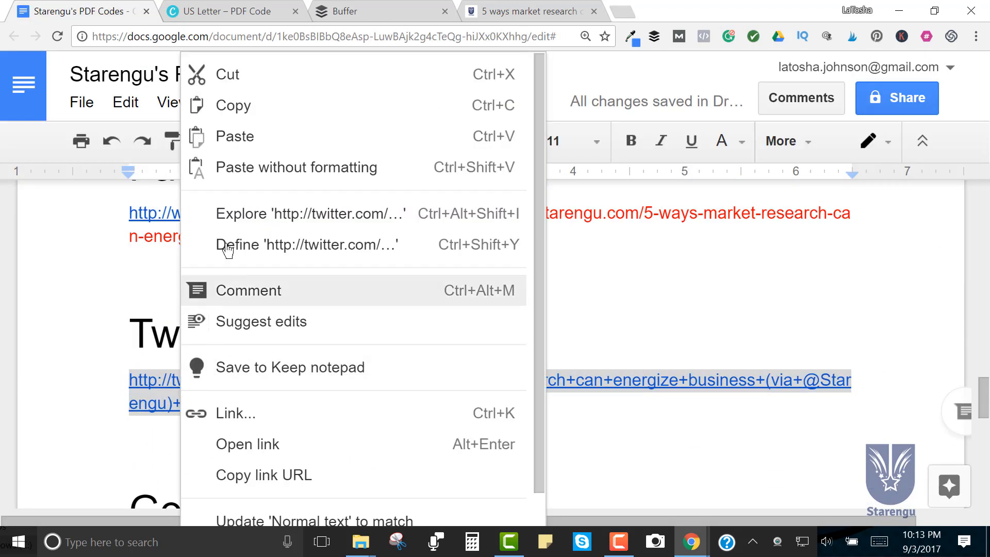
{"action": "left_click", "coordinate": [268, 114]}
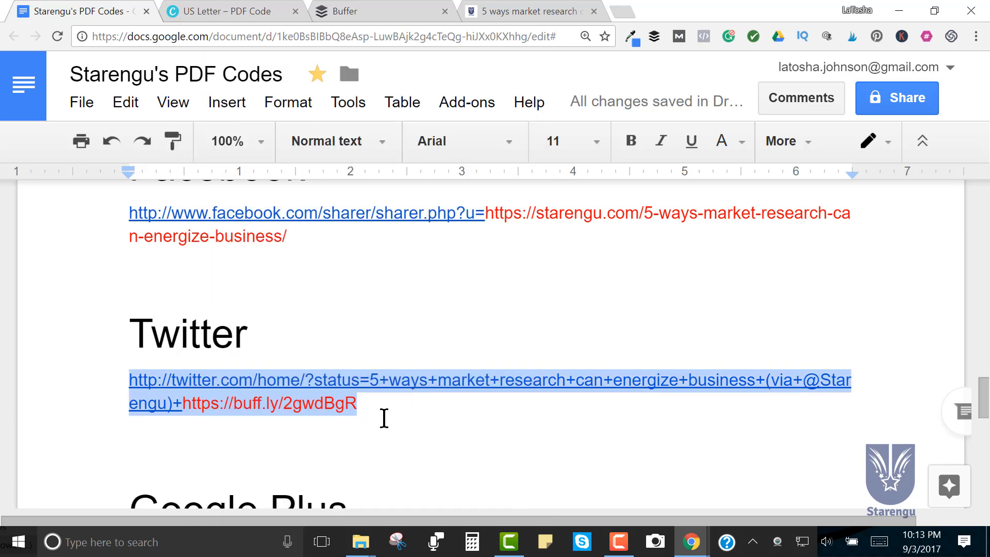
{"action": "right_click", "coordinate": [353, 405]}
{"action": "left_click", "coordinate": [297, 444]}
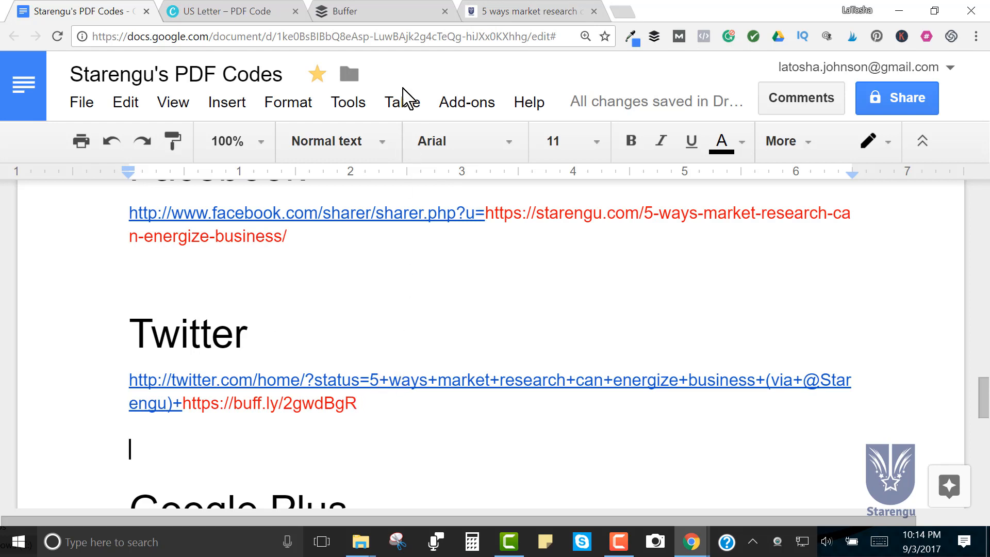
Step: Switch to the market research blog post and to Buffer to examine the post's address and its shortened link
{"action": "left_click", "coordinate": [380, 10]}
{"action": "left_click", "coordinate": [518, 9]}
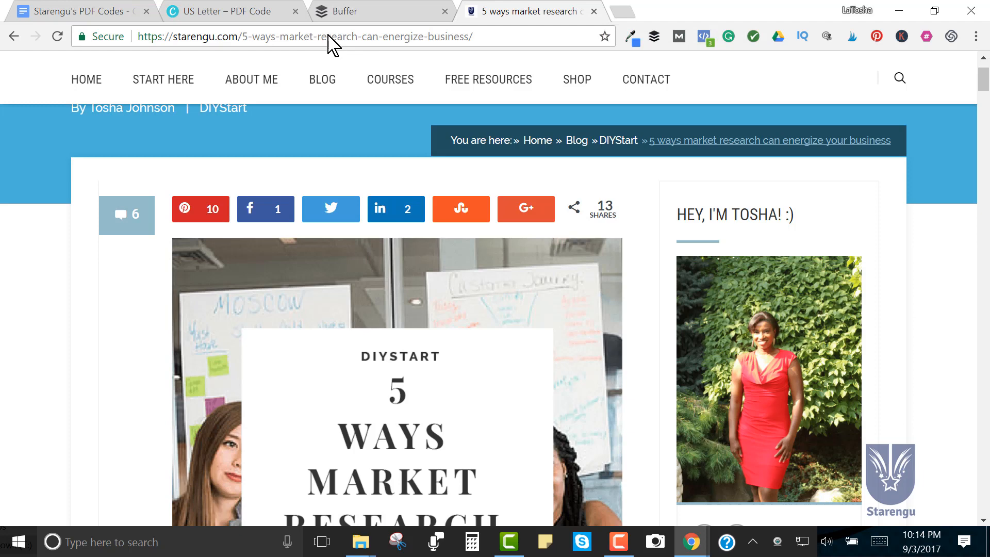
{"action": "left_click", "coordinate": [351, 11]}
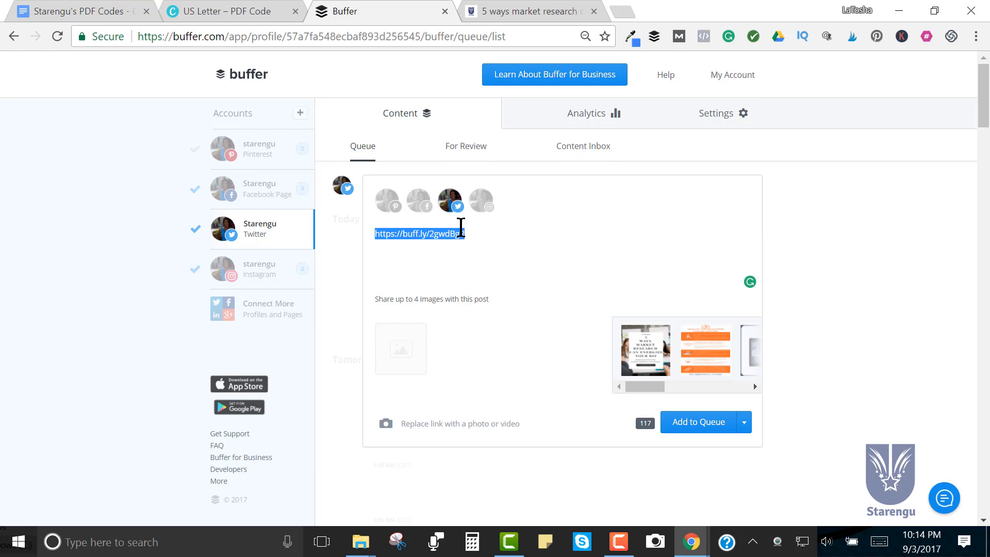
{"action": "left_click", "coordinate": [198, 12]}
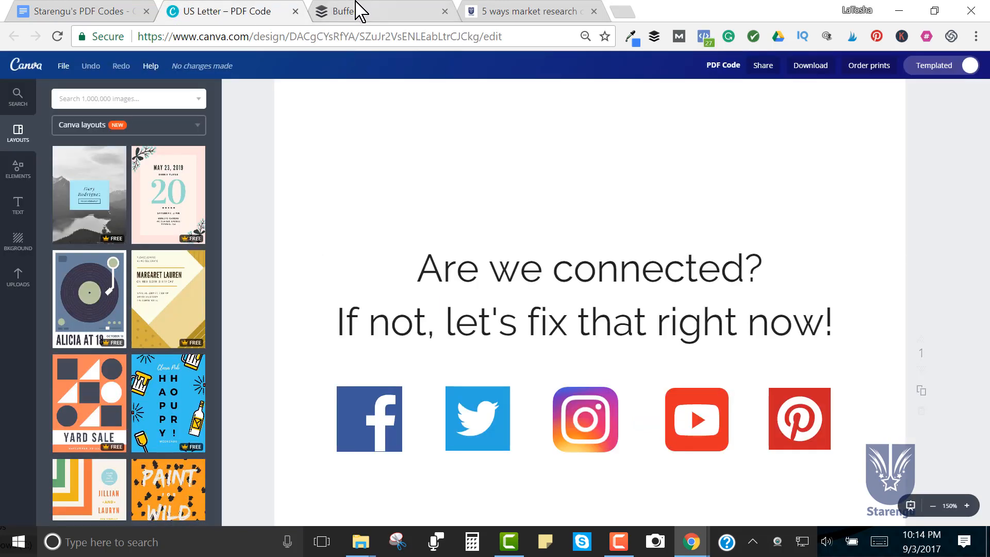
Step: Return to the Google Docs document and test the full Twitter share link in a new browser tab
{"action": "left_click", "coordinate": [74, 11]}
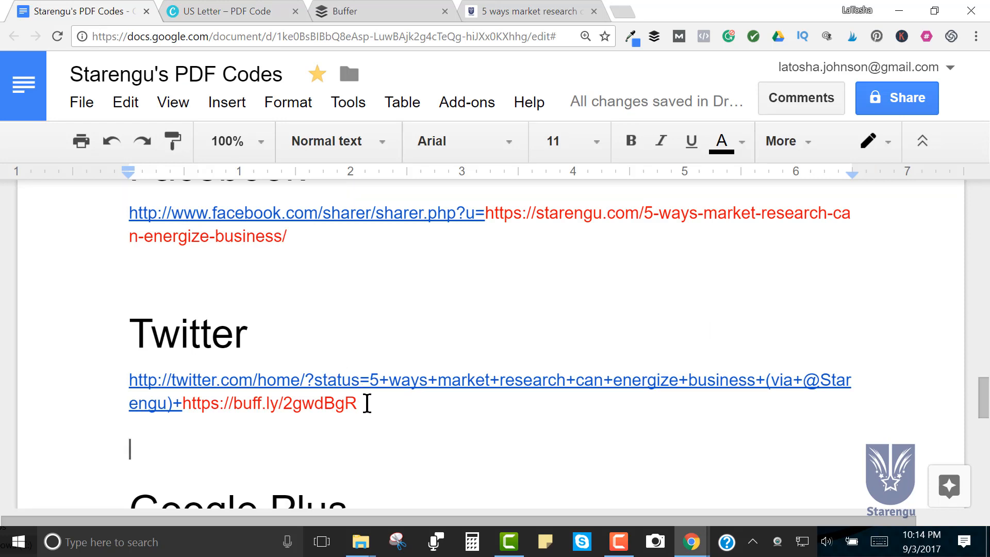
{"action": "left_click_drag", "start_coordinate": [367, 403], "coordinate": [128, 387]}
{"action": "right_click", "coordinate": [183, 392]}
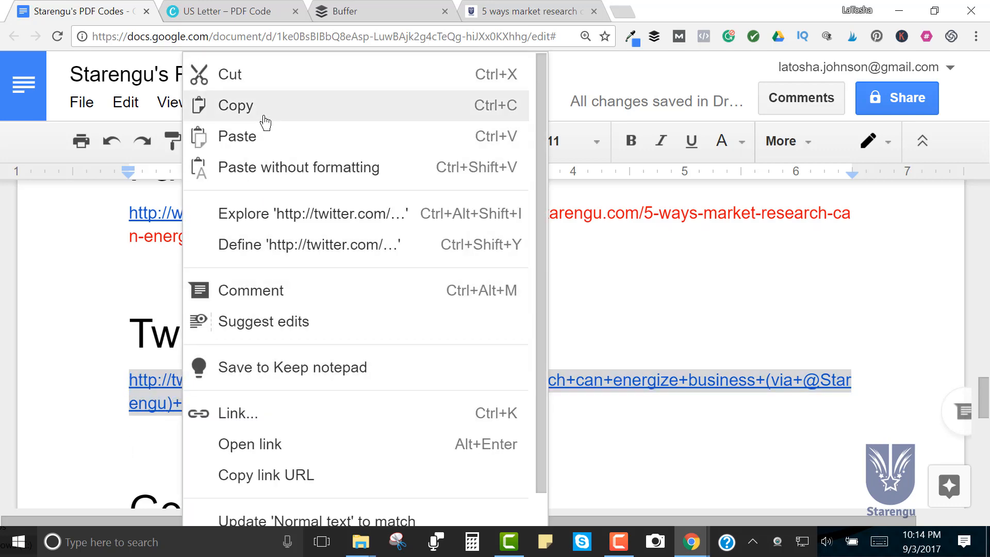
{"action": "left_click", "coordinate": [261, 108]}
{"action": "left_click", "coordinate": [625, 13]}
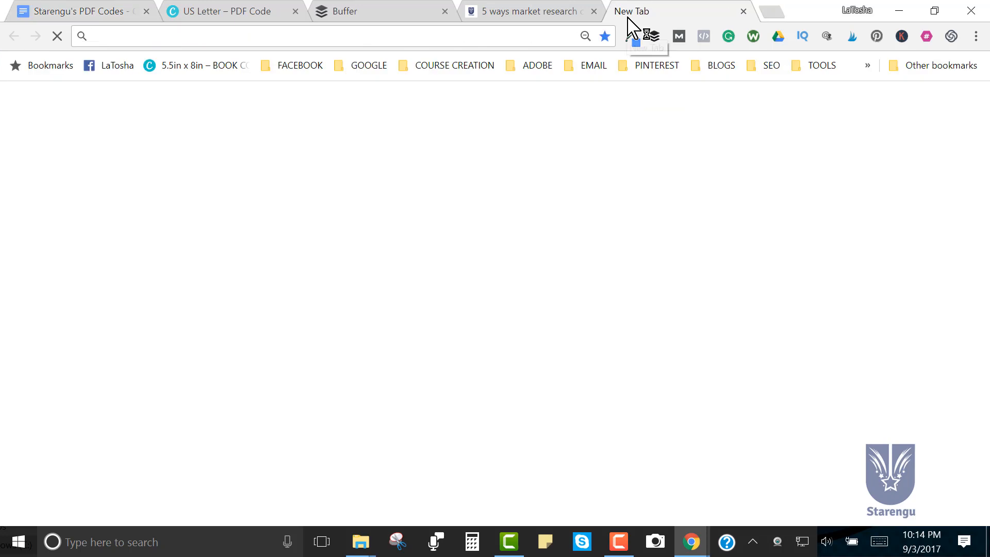
{"action": "key", "text": "ctrl+v"}
{"action": "key", "text": "Return"}
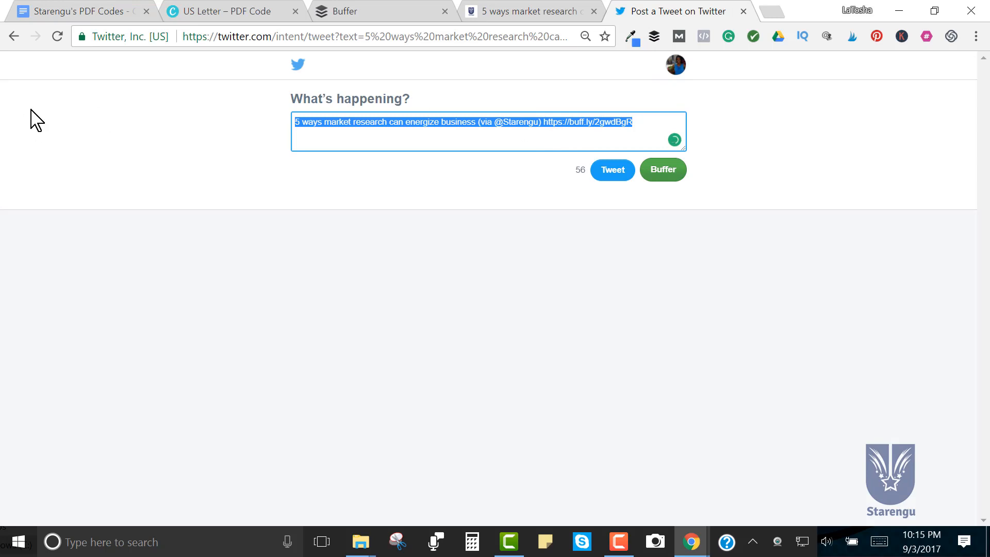
Step: Test the document's full Google Plus share link by loading it in place of the tweet page, and close that tab
{"action": "left_click", "coordinate": [100, 11]}
{"action": "scroll", "coordinate": [248, 310], "scroll_direction": "down", "scroll_amount": 3}
{"action": "scroll", "coordinate": [248, 311], "scroll_direction": "down", "scroll_amount": 3}
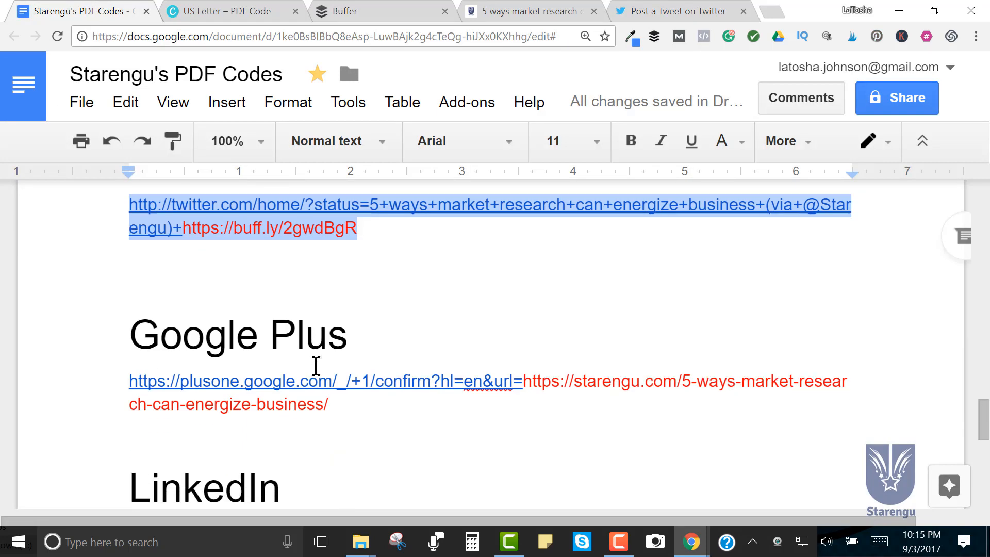
{"action": "left_click_drag", "start_coordinate": [331, 348], "coordinate": [125, 329]}
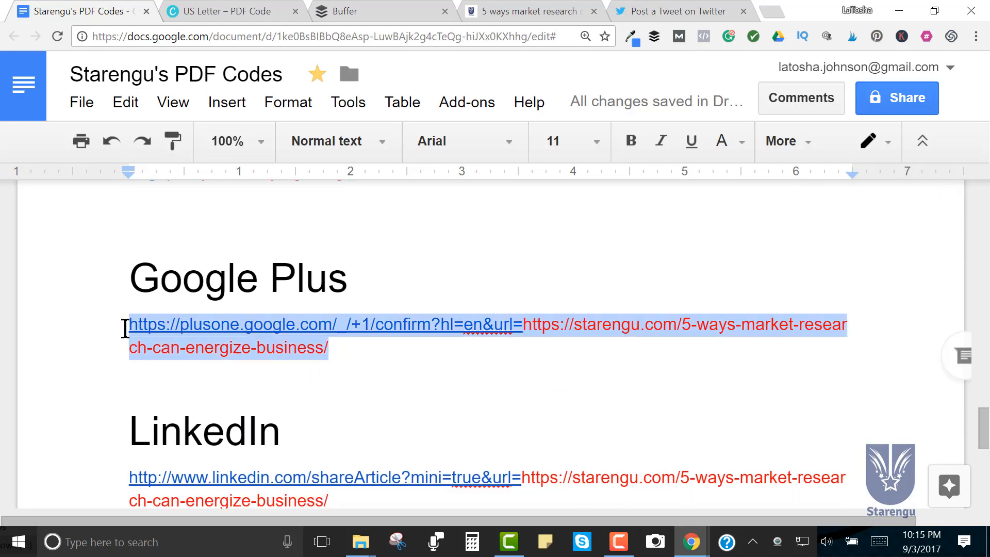
{"action": "right_click", "coordinate": [184, 325]}
{"action": "left_click", "coordinate": [263, 104]}
{"action": "left_click", "coordinate": [651, 6]}
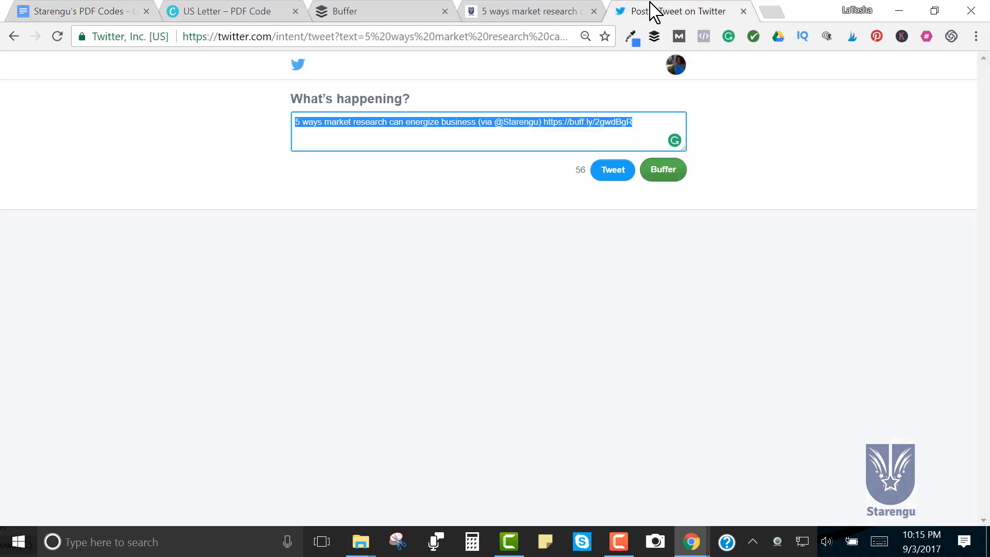
{"action": "left_click", "coordinate": [531, 37]}
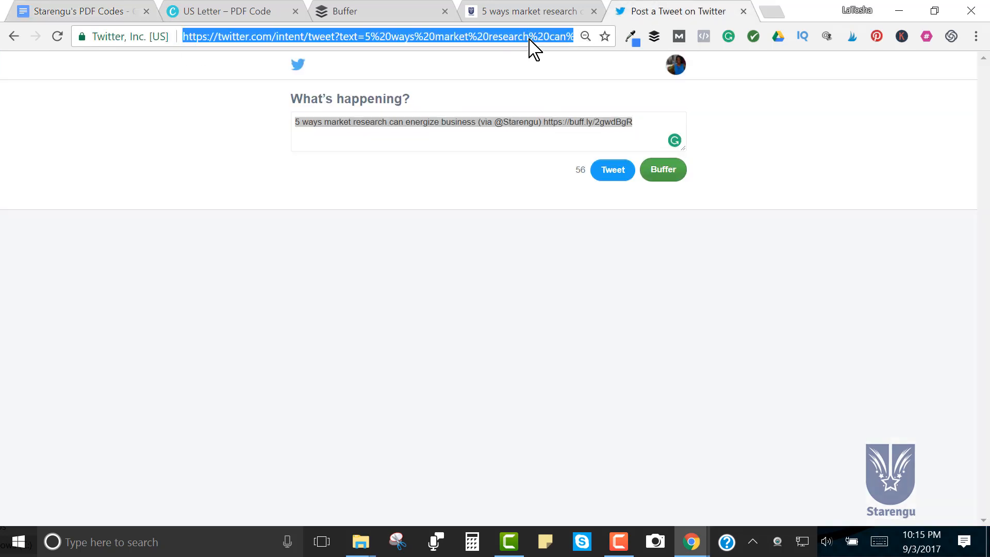
{"action": "key", "text": "ctrl+v"}
{"action": "key", "text": "Return"}
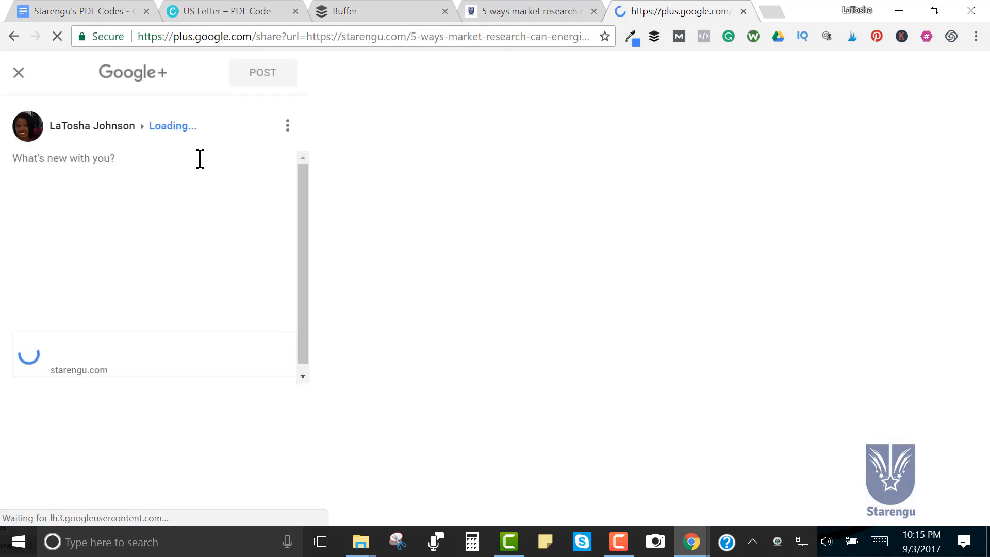
{"action": "scroll", "coordinate": [177, 242], "scroll_direction": "down", "scroll_amount": 2}
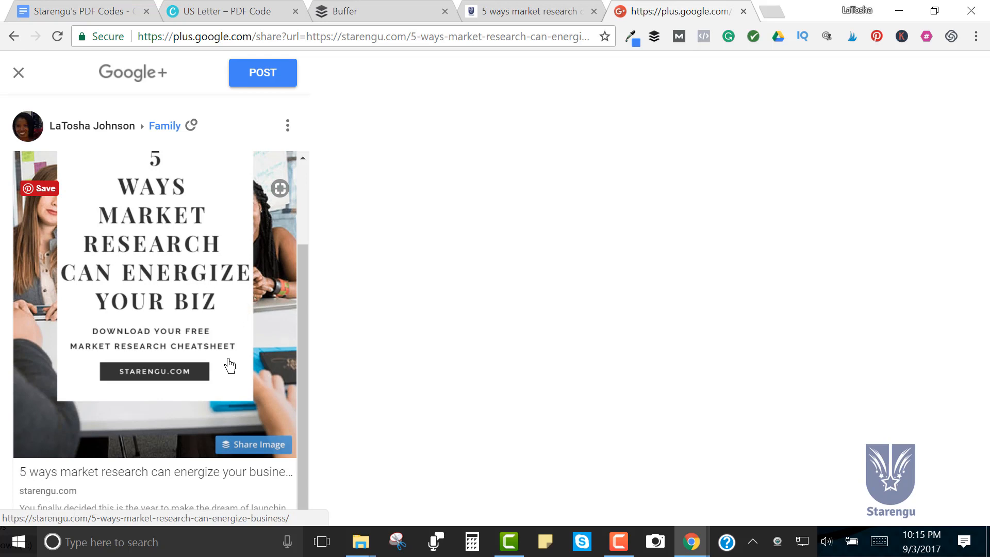
{"action": "left_click", "coordinate": [743, 10]}
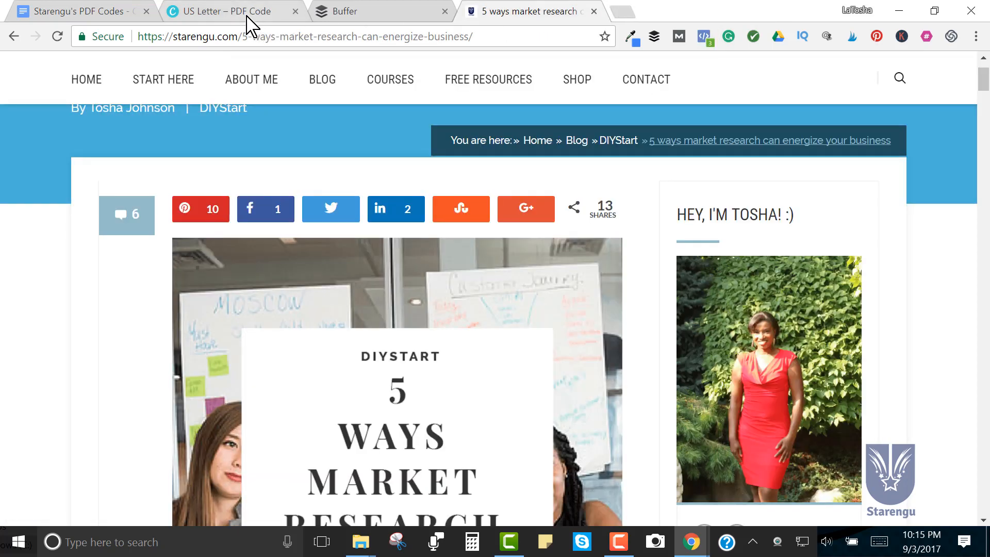
Step: Test the full LinkedIn share link from the Google Docs document in a new browser tab and close that tab
{"action": "left_click", "coordinate": [111, 10]}
{"action": "scroll", "coordinate": [279, 320], "scroll_direction": "down", "scroll_amount": 3}
{"action": "left_click_drag", "start_coordinate": [335, 348], "coordinate": [130, 321]}
{"action": "right_click", "coordinate": [184, 335]}
{"action": "left_click", "coordinate": [278, 106]}
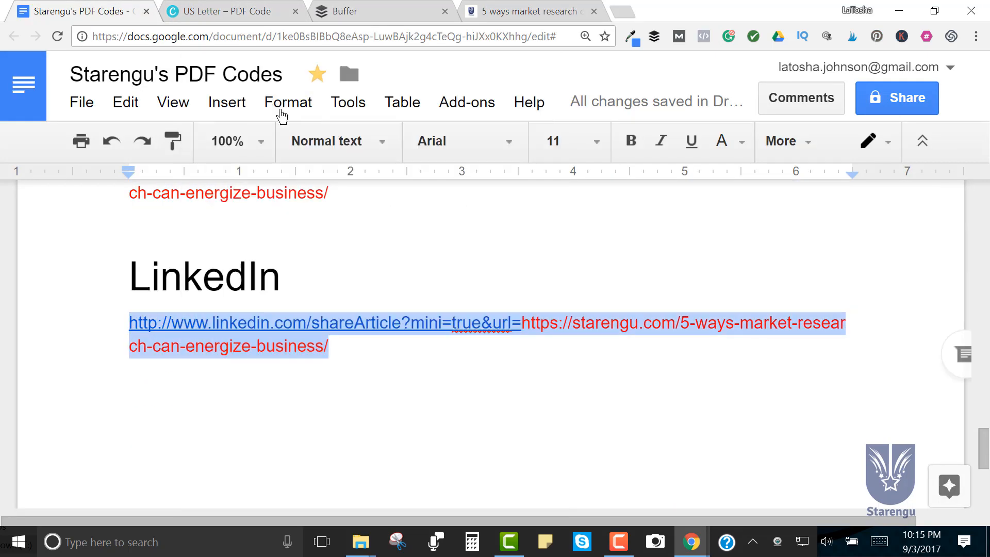
{"action": "left_click", "coordinate": [622, 12]}
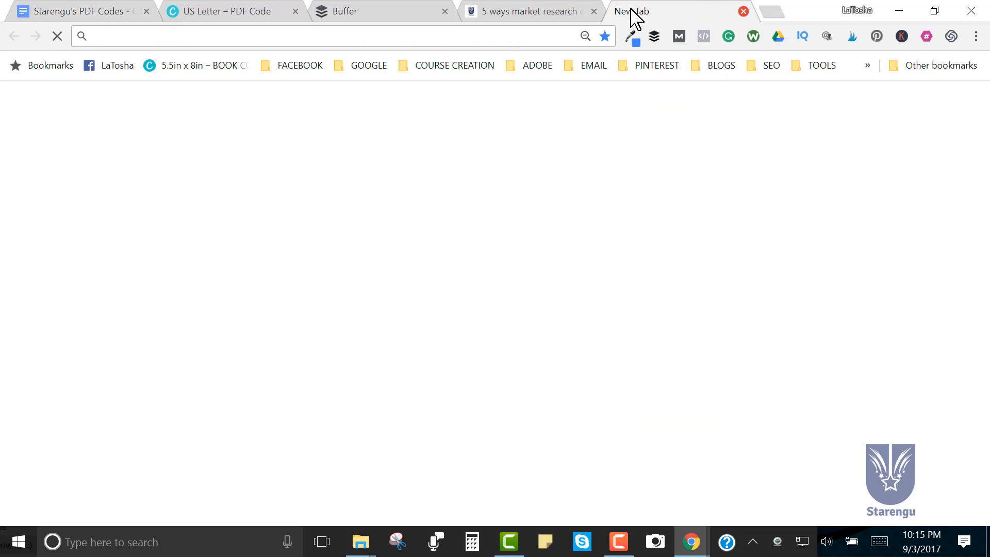
{"action": "key", "text": "ctrl+v"}
{"action": "key", "text": "Return"}
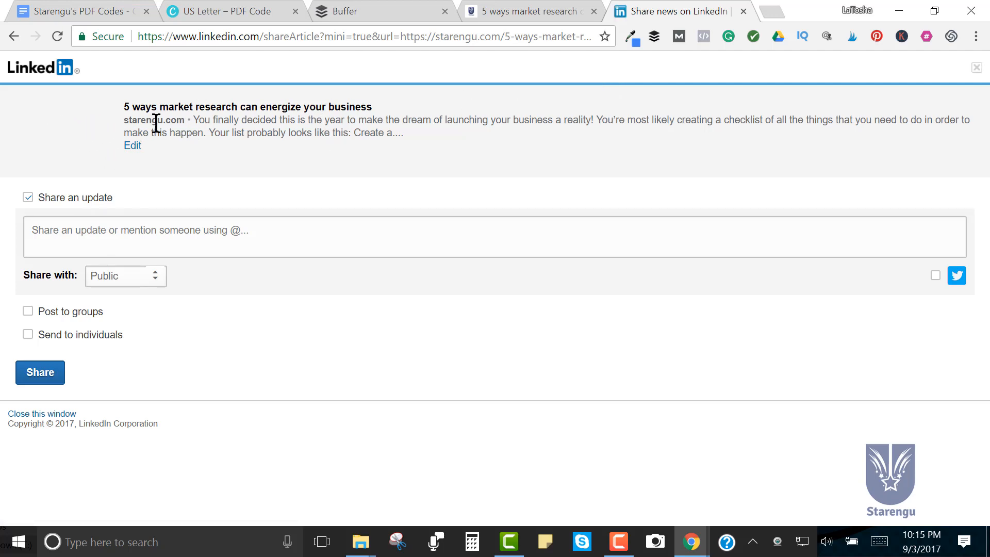
{"action": "left_click", "coordinate": [743, 11]}
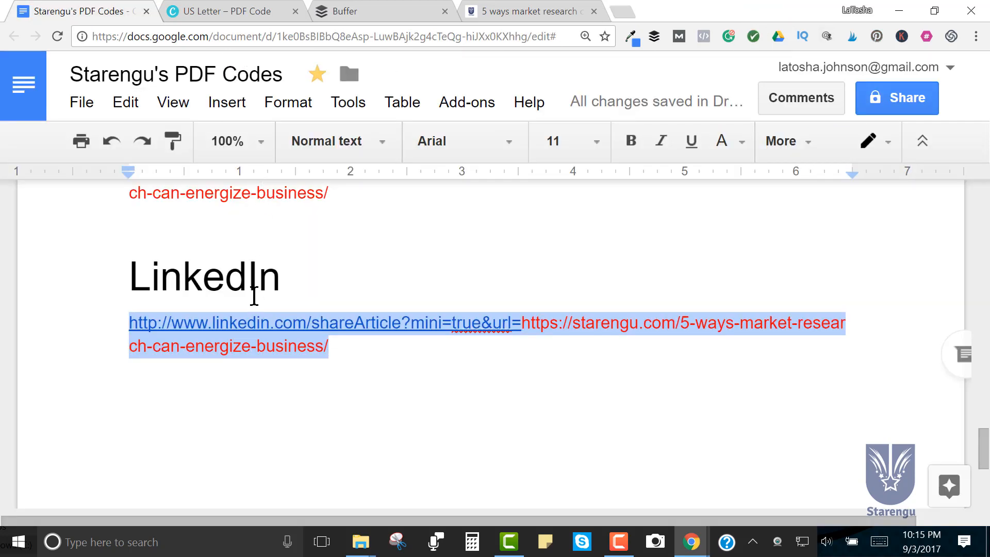
Step: Switch to the US Letter design in Canva and select the Facebook icon
{"action": "scroll", "coordinate": [237, 326], "scroll_direction": "up", "scroll_amount": 3}
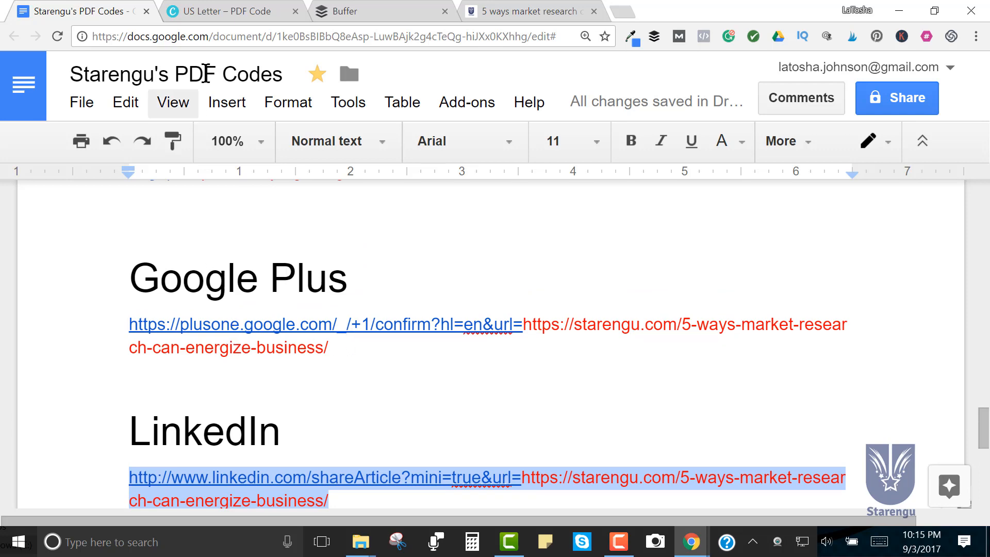
{"action": "left_click", "coordinate": [232, 11]}
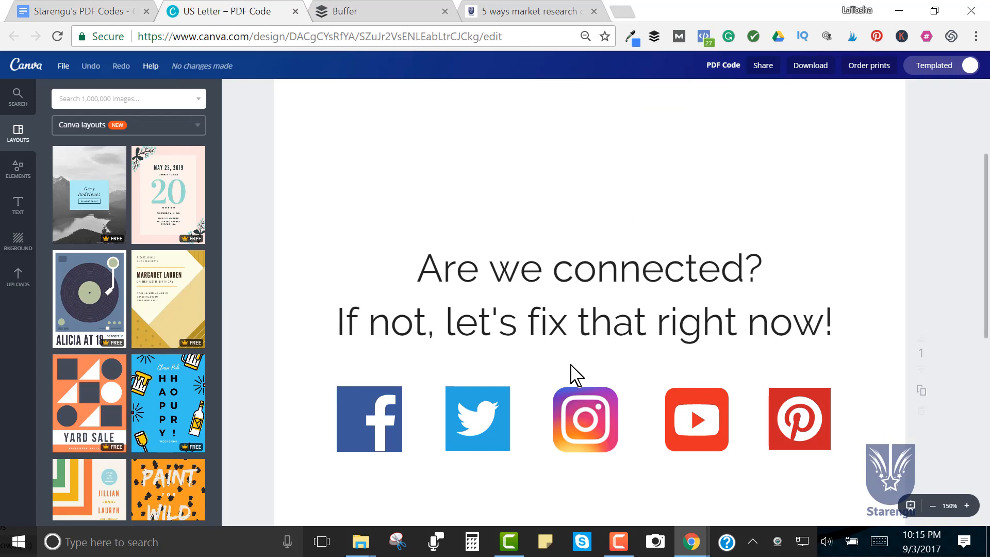
{"action": "left_click", "coordinate": [393, 418]}
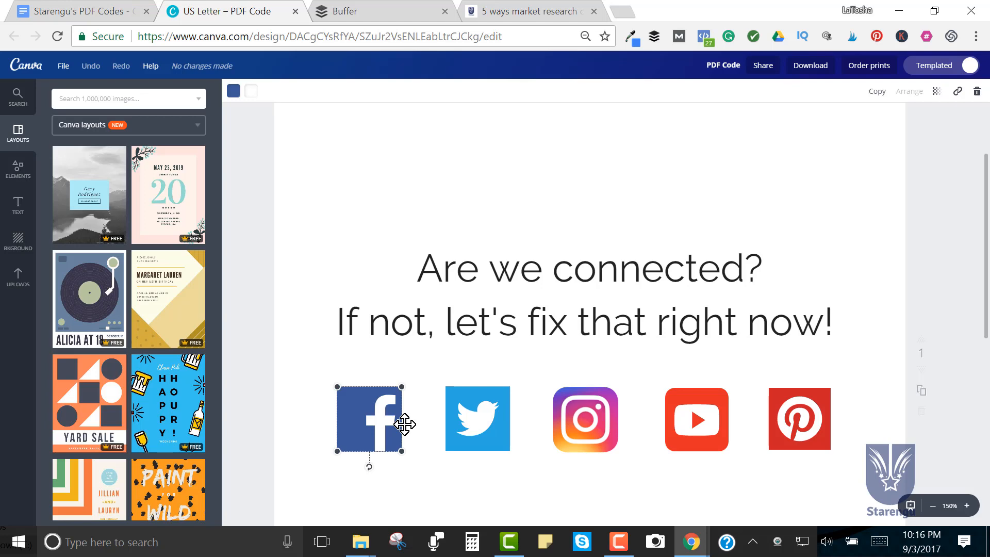
Step: Switch to the Google Docs document and copy the full Facebook share link for the blog post
{"action": "left_click", "coordinate": [58, 11]}
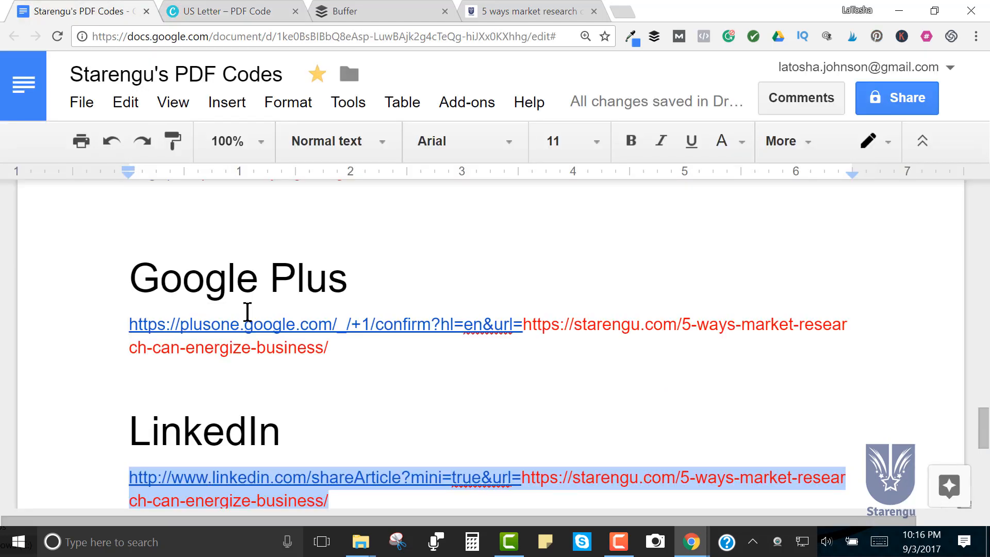
{"action": "scroll", "coordinate": [247, 316], "scroll_direction": "up", "scroll_amount": 4}
{"action": "scroll", "coordinate": [302, 363], "scroll_direction": "up", "scroll_amount": 3}
{"action": "scroll", "coordinate": [316, 375], "scroll_direction": "up", "scroll_amount": 2}
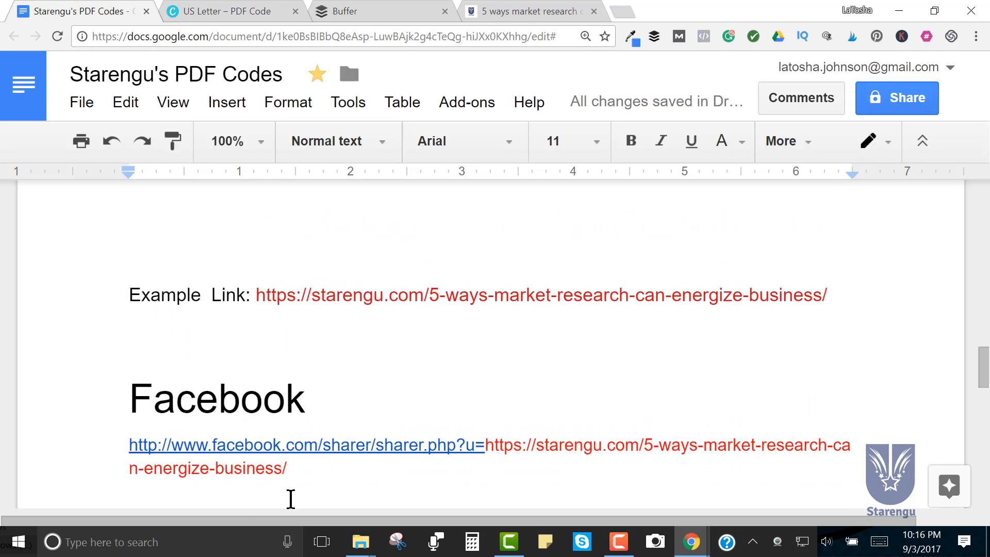
{"action": "left_click_drag", "start_coordinate": [297, 479], "coordinate": [130, 444]}
{"action": "right_click", "coordinate": [185, 462]}
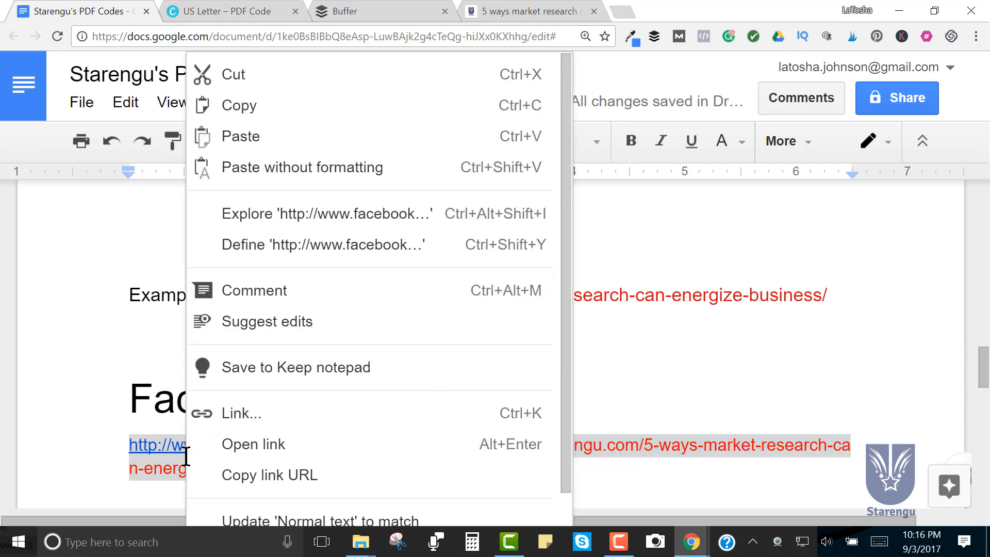
{"action": "left_click", "coordinate": [253, 104]}
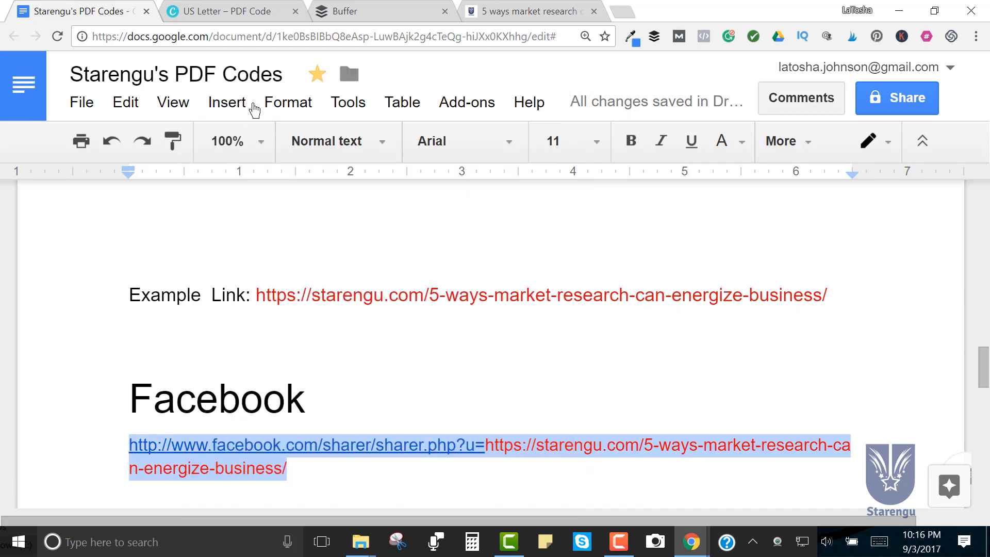
Step: Return to the Canva design and replace the Facebook icon's link with the copied Facebook share link
{"action": "left_click", "coordinate": [216, 11]}
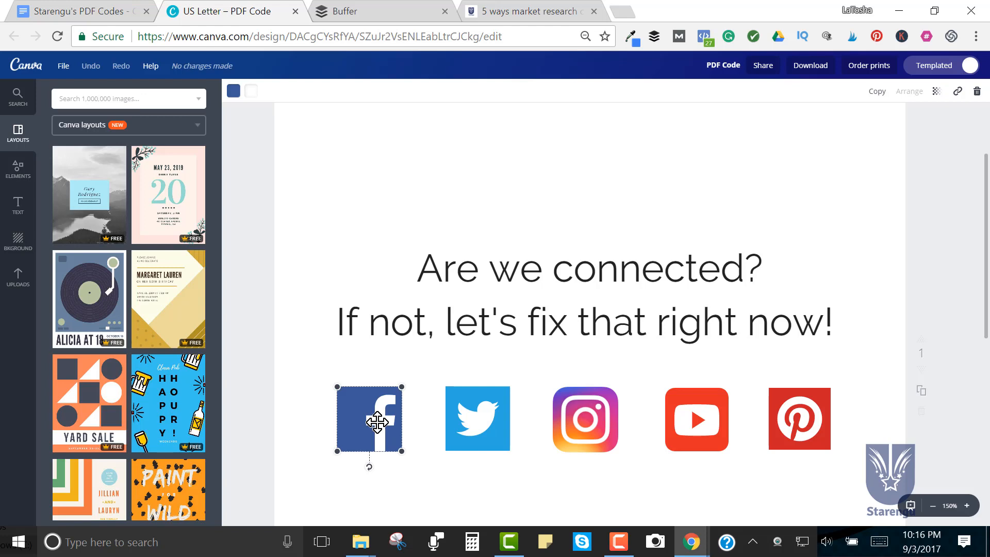
{"action": "left_click", "coordinate": [956, 95]}
{"action": "key", "text": "BackSpace"}
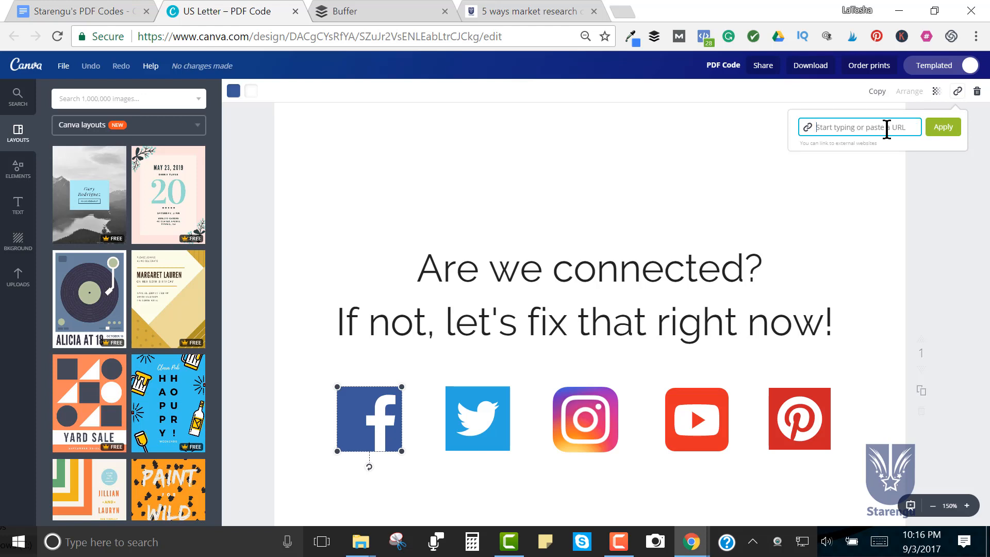
{"action": "key", "text": "ctrl+v"}
{"action": "left_click", "coordinate": [944, 127]}
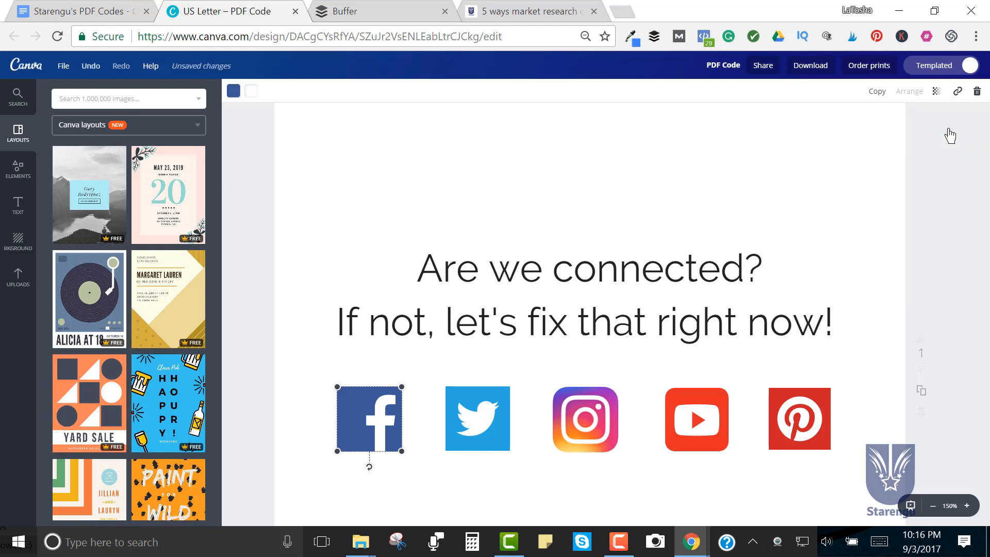
Step: Switch to the Google Docs document and copy the full Twitter share link, including the buff.ly address
{"action": "left_click", "coordinate": [104, 11]}
{"action": "scroll", "coordinate": [265, 379], "scroll_direction": "down", "scroll_amount": 3}
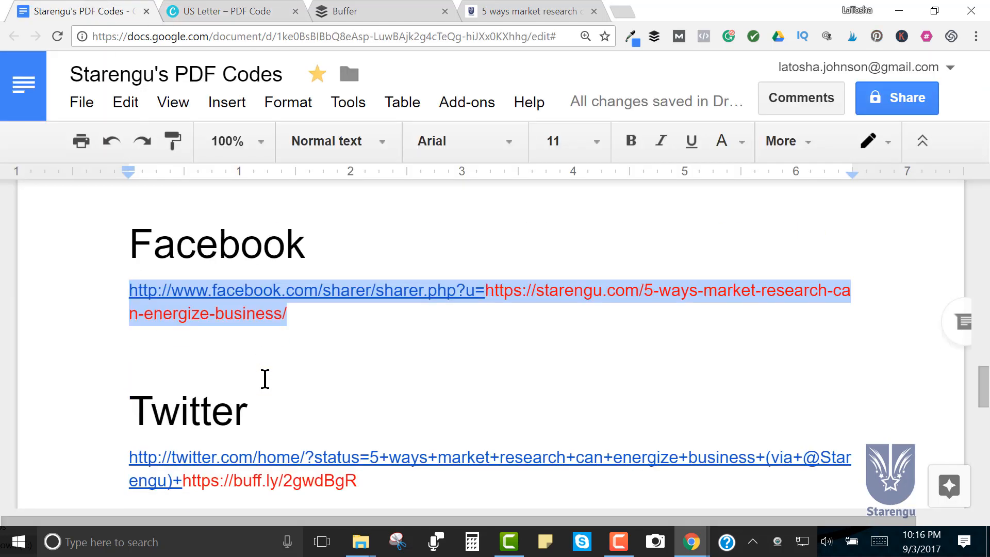
{"action": "scroll", "coordinate": [265, 379], "scroll_direction": "down", "scroll_amount": 2}
{"action": "left_click_drag", "start_coordinate": [357, 405], "coordinate": [123, 390]}
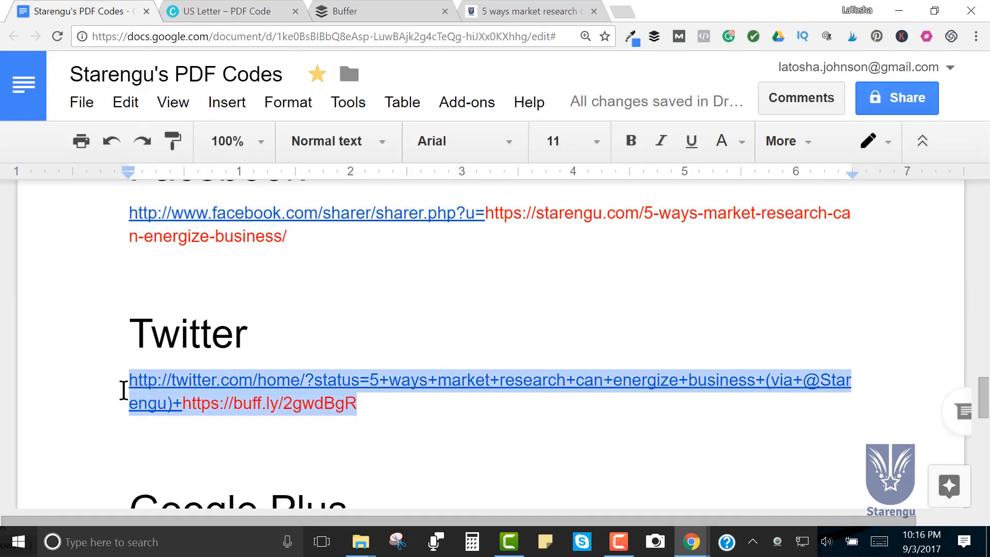
{"action": "right_click", "coordinate": [165, 387]}
{"action": "left_click", "coordinate": [243, 108]}
Step: Return to the Canva design and replace the Twitter icon's link with the copied Twitter share link
{"action": "left_click", "coordinate": [236, 10]}
{"action": "left_click", "coordinate": [478, 430]}
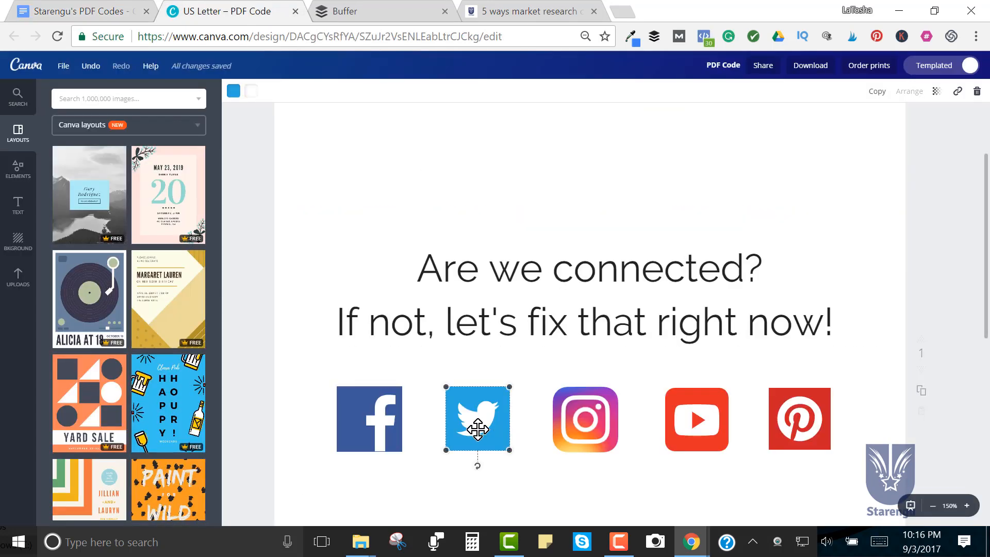
{"action": "left_click", "coordinate": [958, 92]}
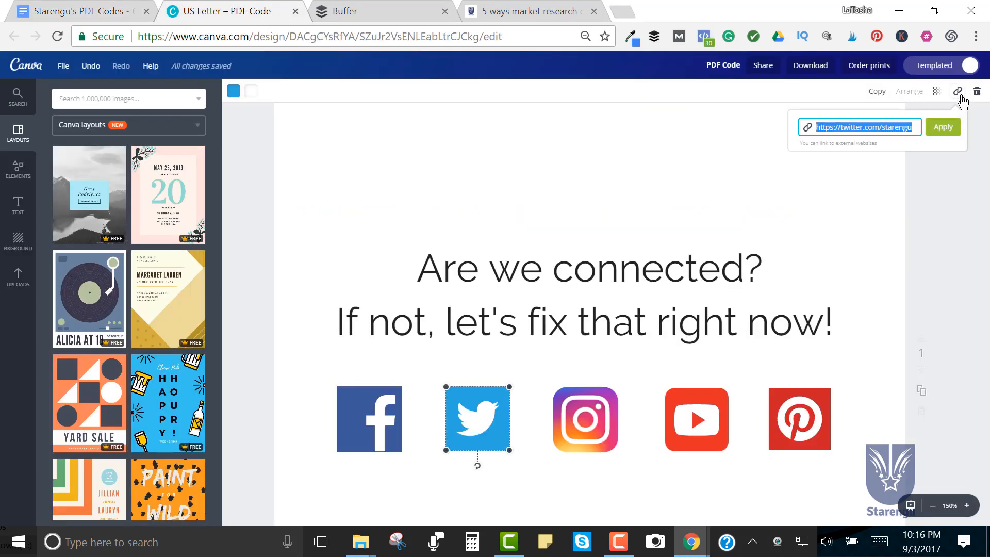
{"action": "key", "text": "ctrl+v"}
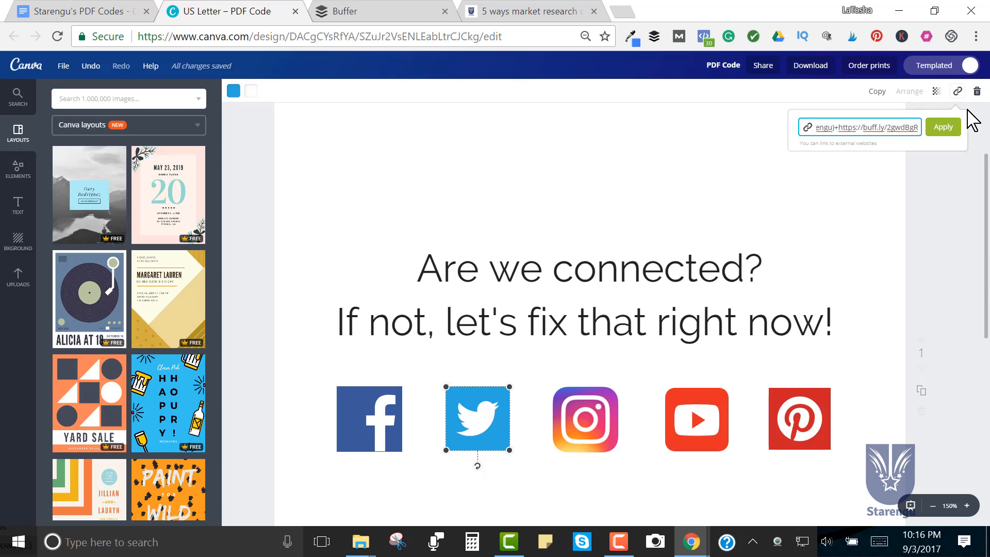
{"action": "left_click", "coordinate": [943, 127]}
Step: Switch to the Google Docs document and copy the full Google Plus share link
{"action": "left_click", "coordinate": [62, 11]}
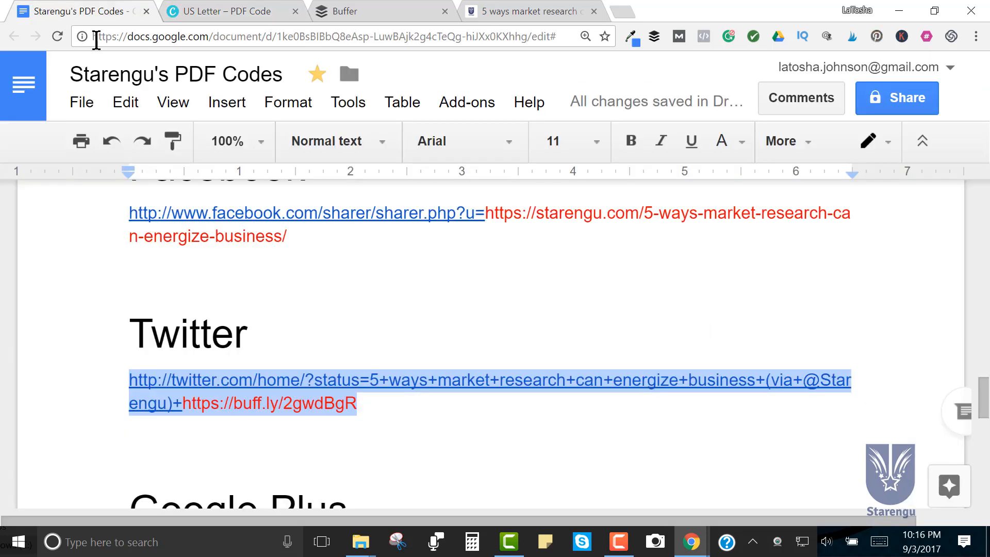
{"action": "scroll", "coordinate": [234, 243], "scroll_direction": "down", "scroll_amount": 5}
{"action": "left_click_drag", "start_coordinate": [330, 348], "coordinate": [132, 327]}
{"action": "right_click", "coordinate": [159, 332]}
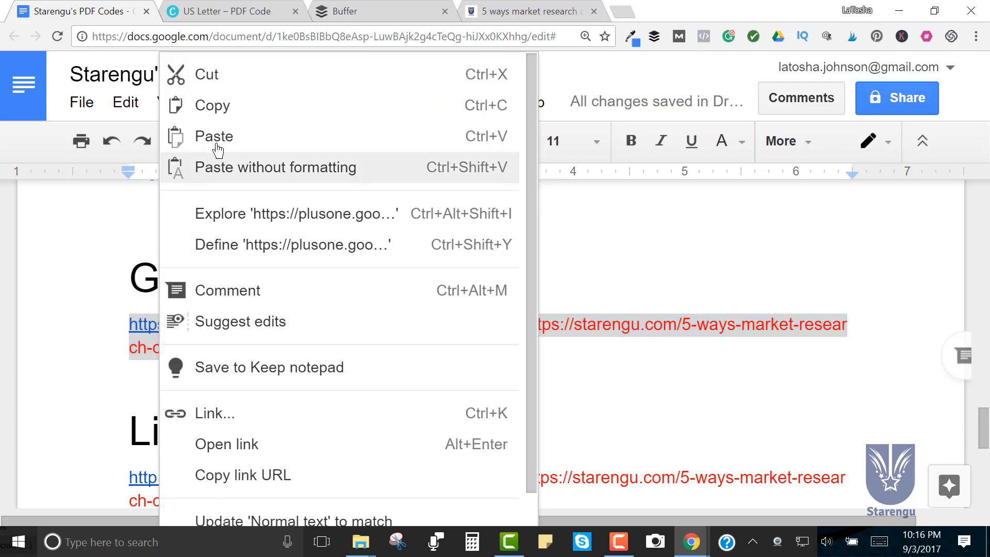
{"action": "left_click", "coordinate": [229, 124]}
Step: Return to the Canva design and set the copied Google Plus share link as the Pinterest icon's link
{"action": "left_click", "coordinate": [294, 11]}
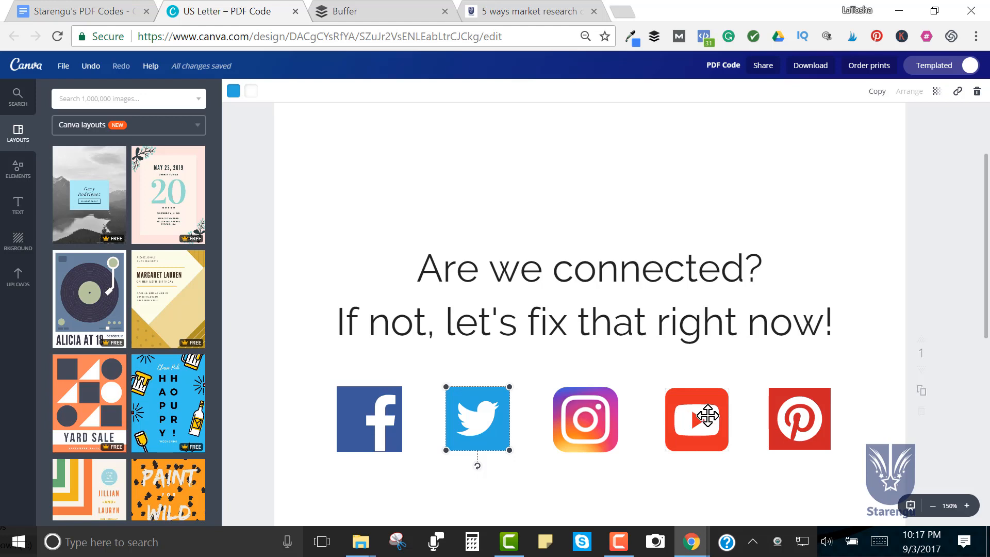
{"action": "left_click", "coordinate": [816, 430]}
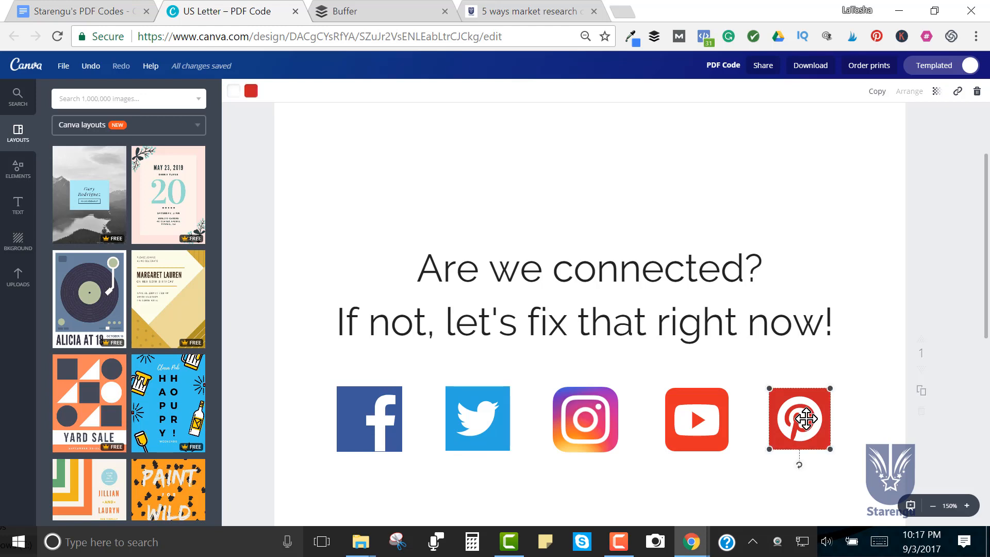
{"action": "left_click", "coordinate": [958, 91]}
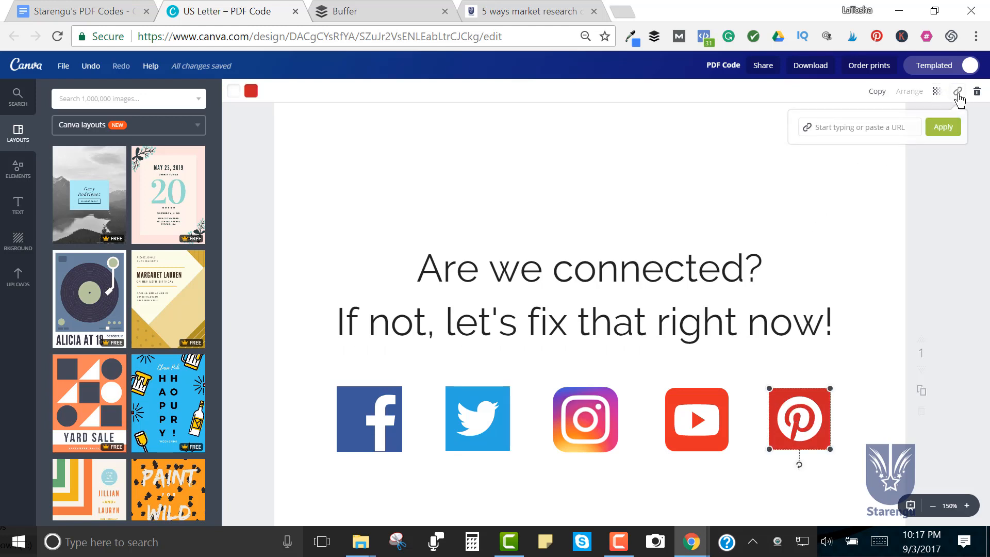
{"action": "key", "text": "BackSpace"}
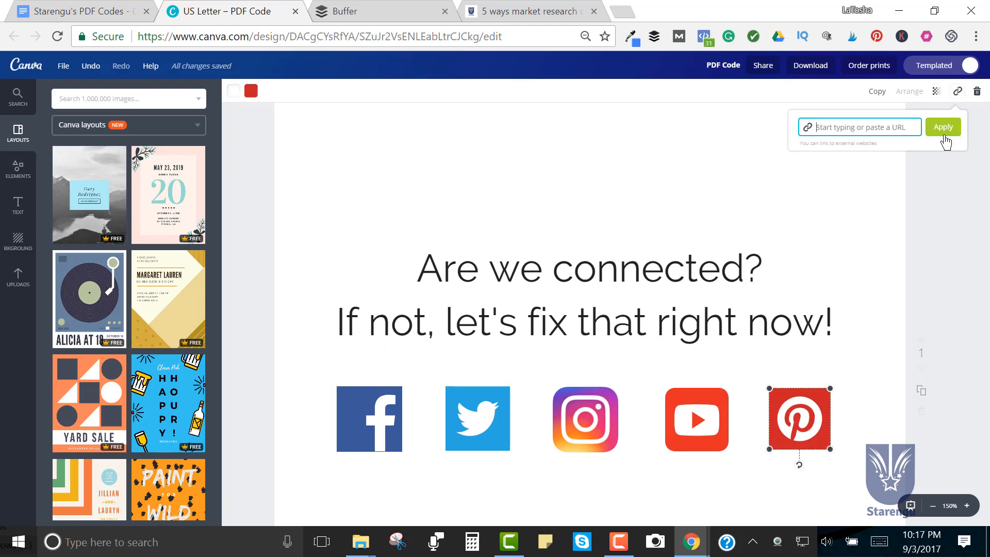
{"action": "key", "text": "ctrl+v"}
{"action": "left_click", "coordinate": [943, 135]}
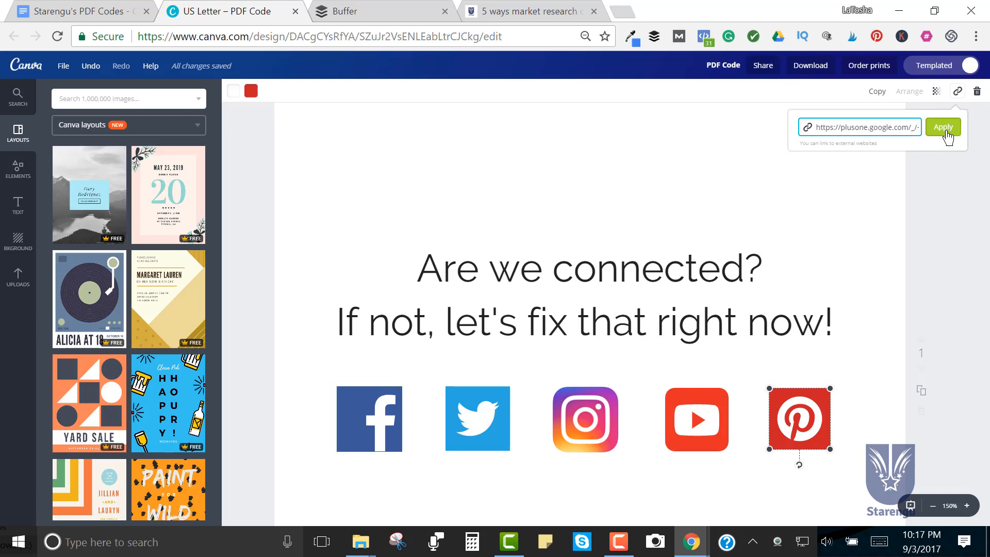
Step: Switch to the Google Docs document and copy the full LinkedIn share link
{"action": "left_click", "coordinate": [80, 11]}
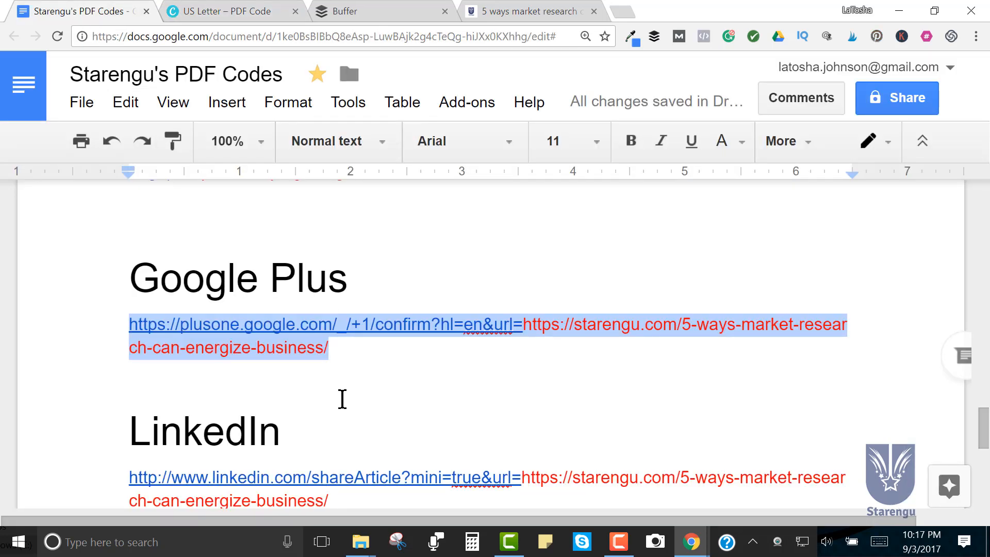
{"action": "scroll", "coordinate": [341, 413], "scroll_direction": "down", "scroll_amount": 2}
{"action": "left_click_drag", "start_coordinate": [330, 423], "coordinate": [113, 402]}
{"action": "right_click", "coordinate": [175, 408]}
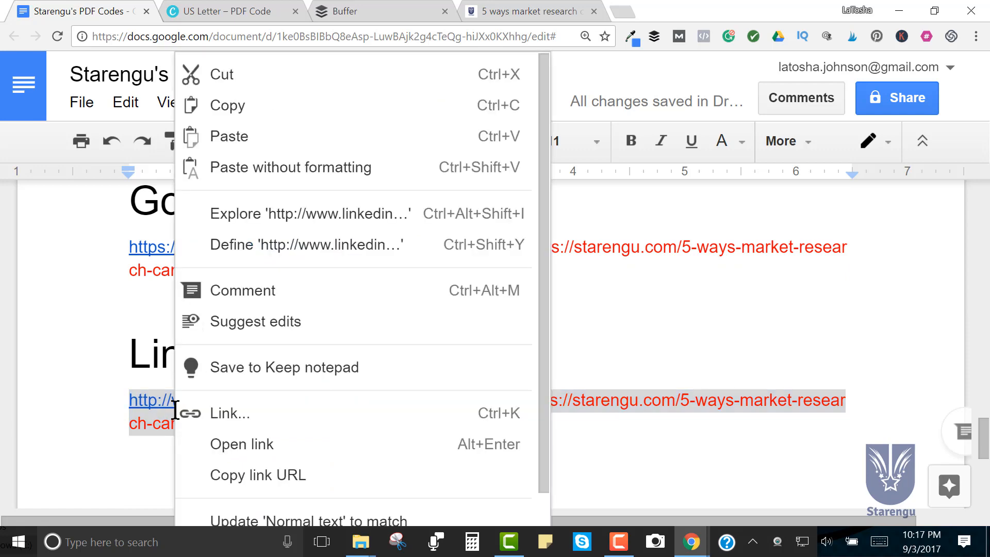
{"action": "left_click", "coordinate": [242, 103]}
Step: Return to the Canva design and replace the Instagram icon's link with the copied LinkedIn share link
{"action": "left_click", "coordinate": [228, 12]}
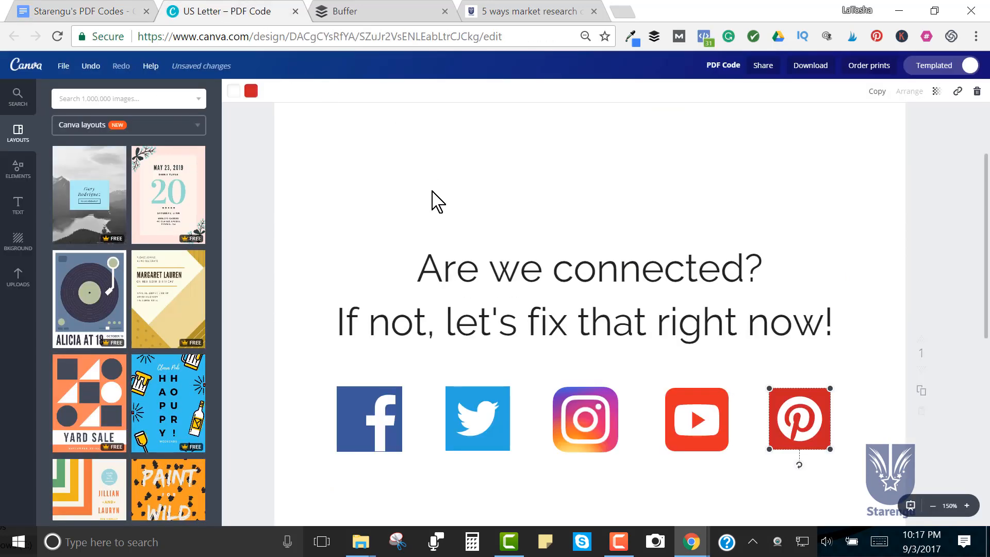
{"action": "left_click", "coordinate": [577, 420]}
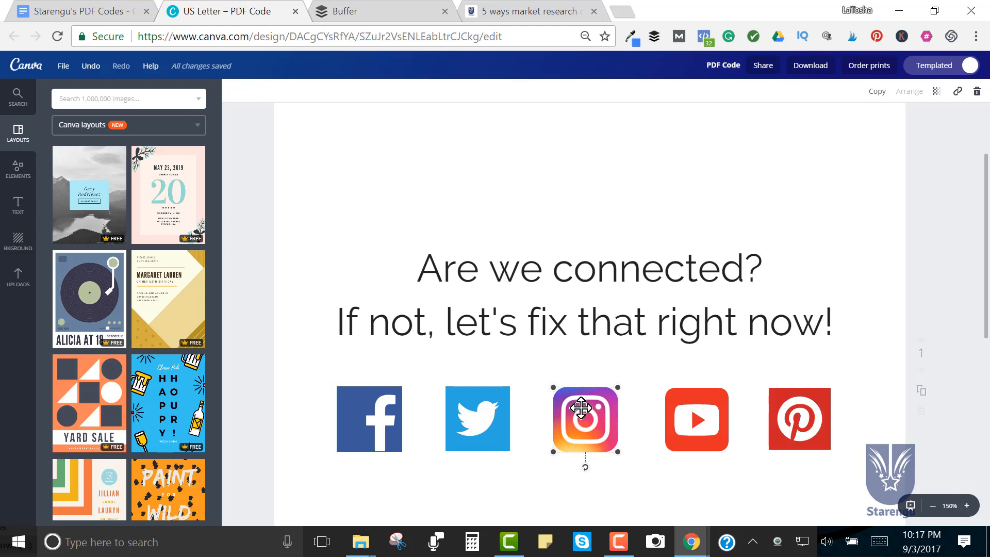
{"action": "left_click", "coordinate": [955, 98]}
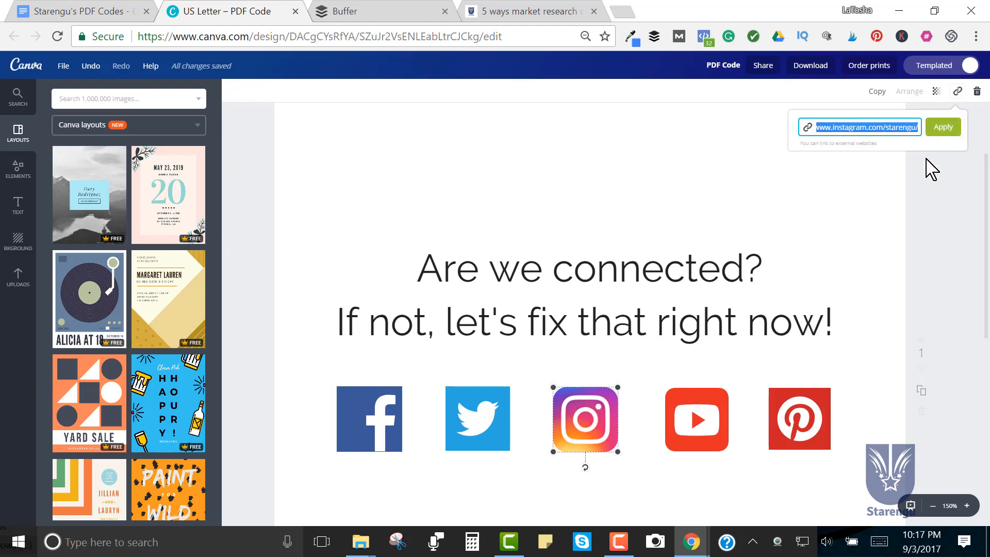
{"action": "key", "text": "BackSpace"}
{"action": "key", "text": "ctrl+v"}
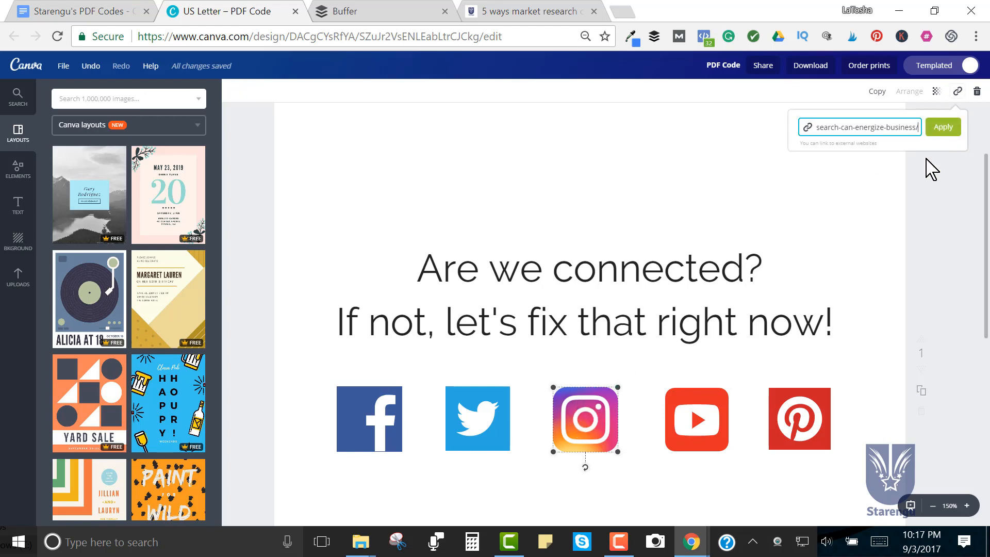
{"action": "key", "text": "Return"}
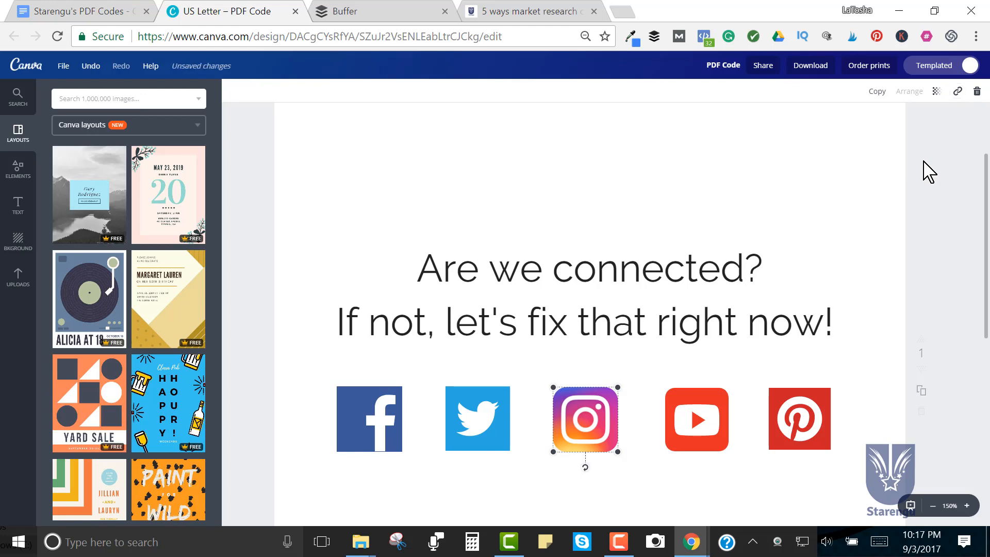
Step: Select the YouTube icon, and review the example link and Facebook share link in the Google Docs document
{"action": "left_click", "coordinate": [709, 426]}
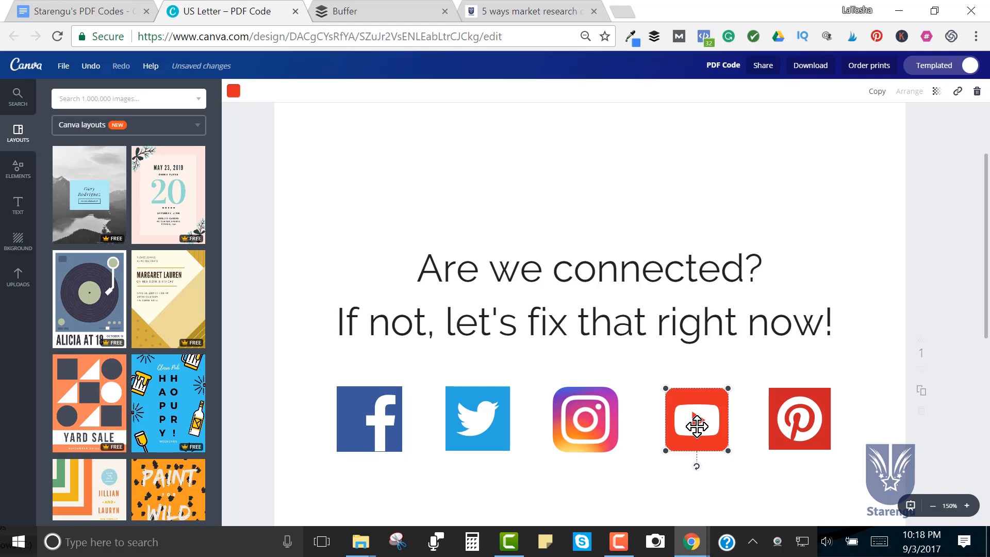
{"action": "left_click", "coordinate": [41, 10]}
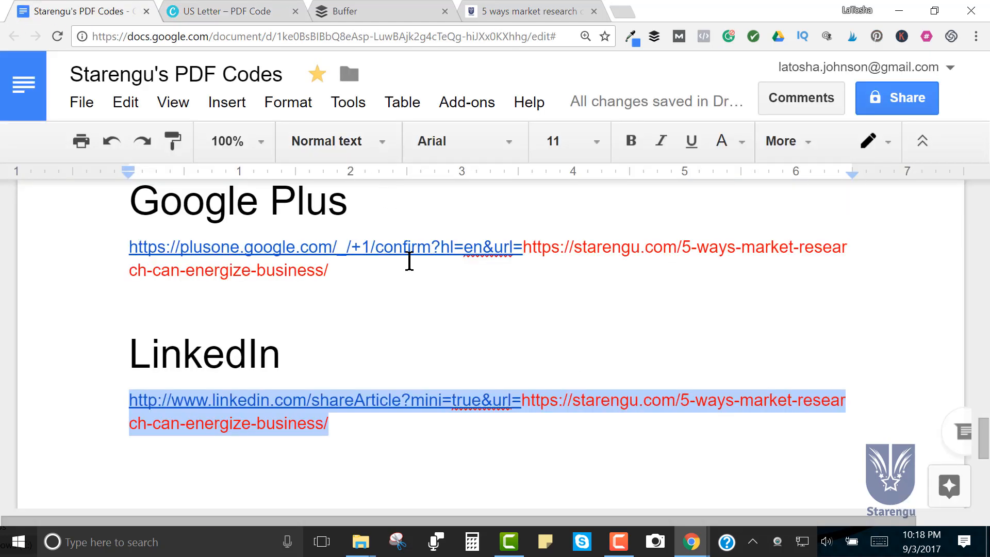
{"action": "scroll", "coordinate": [412, 288], "scroll_direction": "up", "scroll_amount": 4}
{"action": "scroll", "coordinate": [422, 319], "scroll_direction": "up", "scroll_amount": 8}
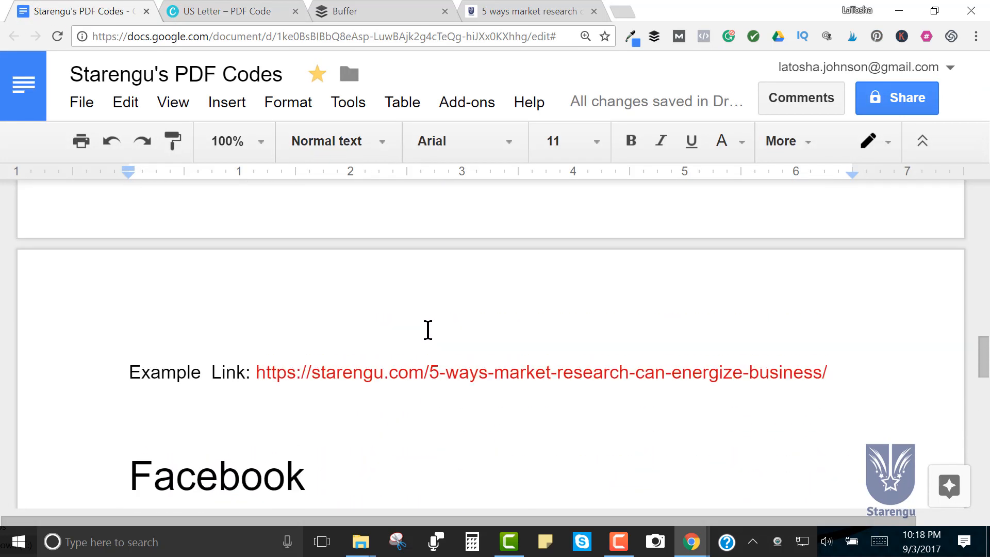
{"action": "scroll", "coordinate": [398, 381], "scroll_direction": "down", "scroll_amount": 2}
{"action": "scroll", "coordinate": [398, 381], "scroll_direction": "down", "scroll_amount": 2}
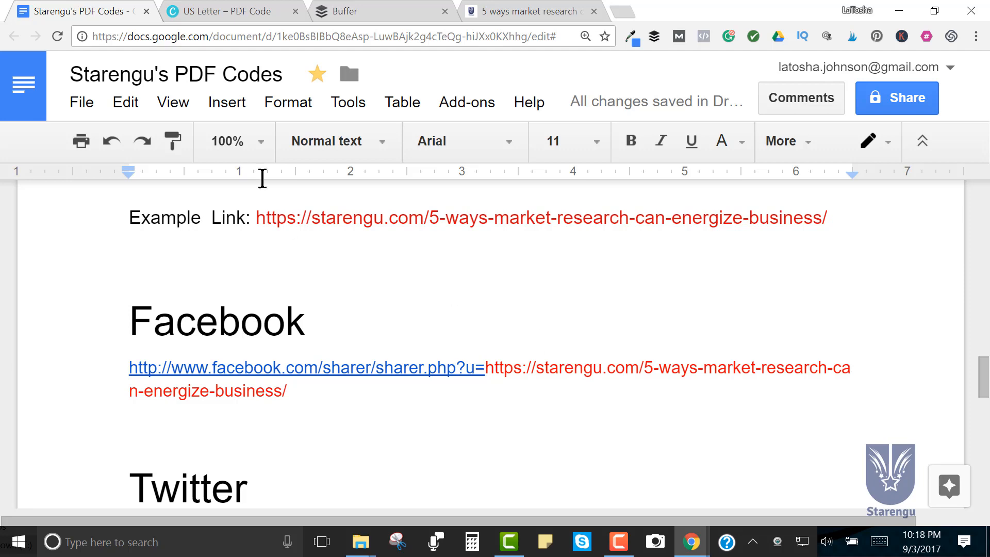
Step: Return to the Canva design, download it as a PDF - Print file named PDF Code, and open the saved file
{"action": "left_click", "coordinate": [214, 10]}
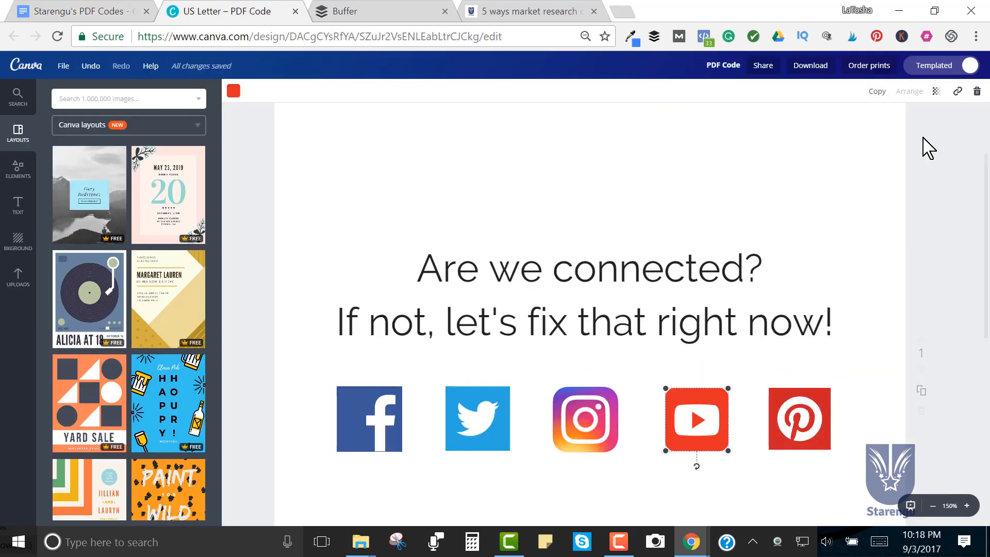
{"action": "left_click", "coordinate": [808, 67]}
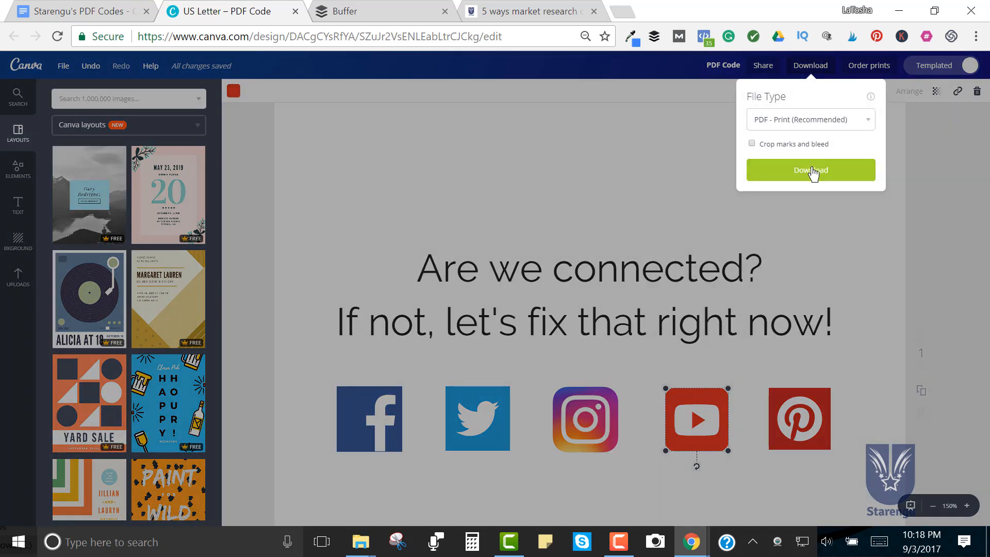
{"action": "left_click", "coordinate": [815, 171]}
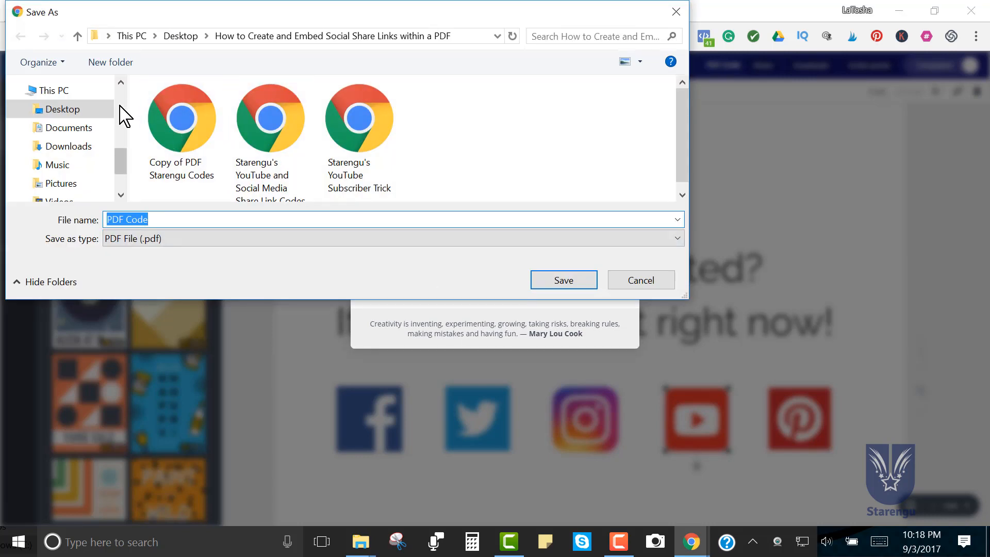
{"action": "left_click", "coordinate": [541, 276]}
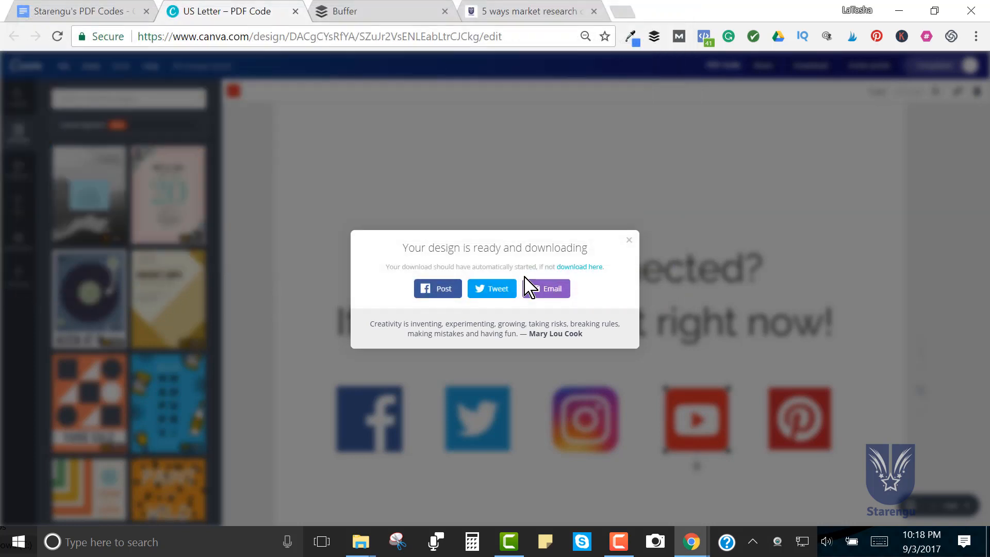
{"action": "left_click", "coordinate": [83, 510]}
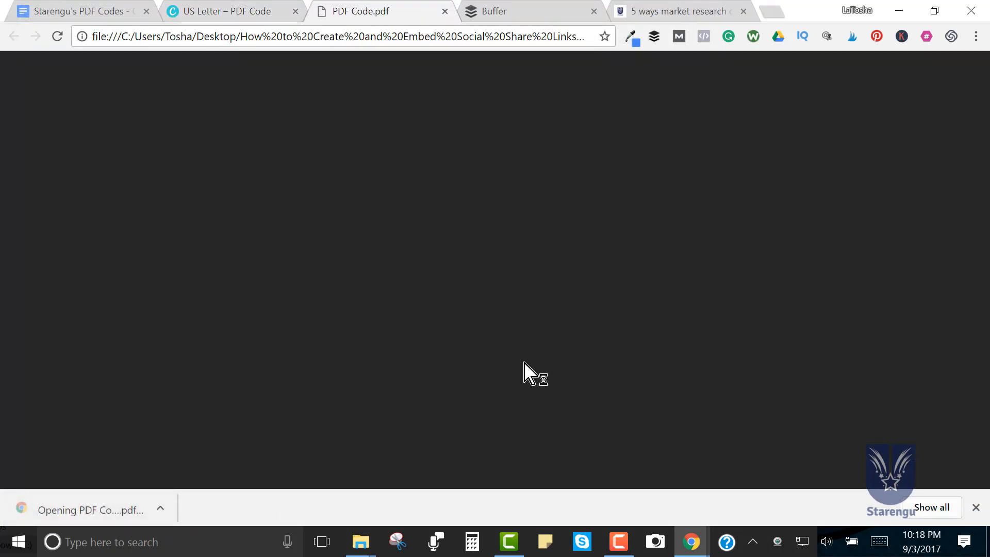
Step: Test the share links on the Facebook and Twitter icons in the downloaded PDF, returning to the PDF between them
{"action": "scroll", "coordinate": [485, 340], "scroll_direction": "down", "scroll_amount": 6}
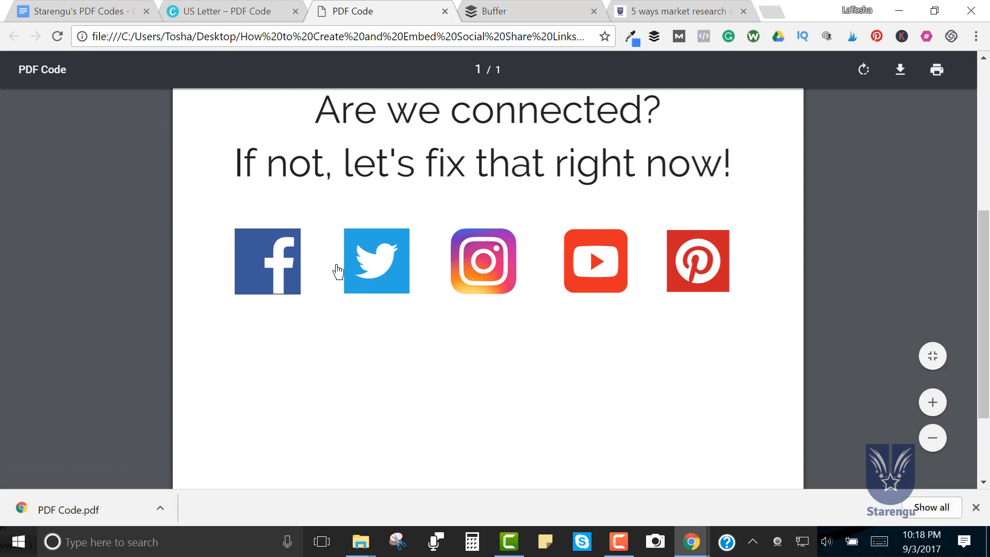
{"action": "left_click", "coordinate": [309, 275]}
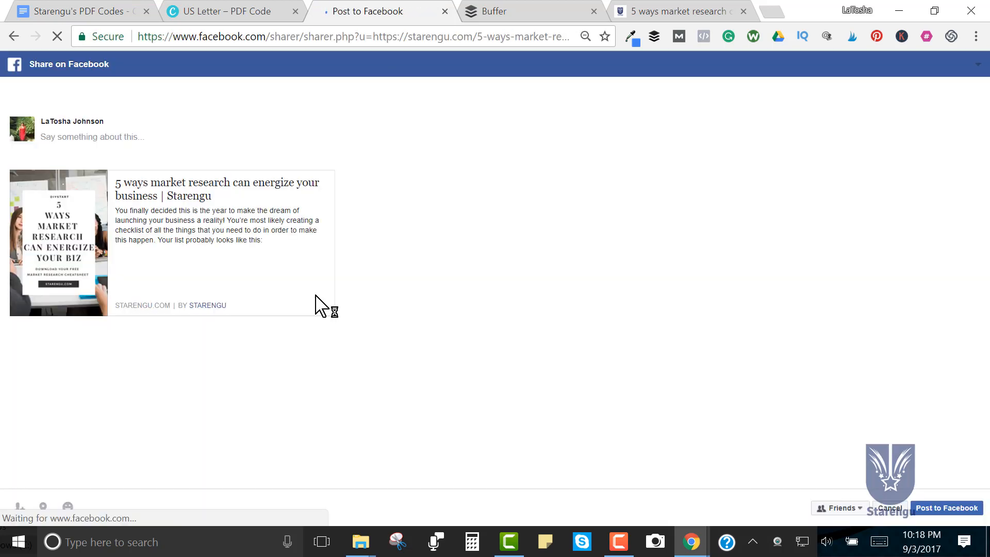
{"action": "left_click", "coordinate": [12, 37]}
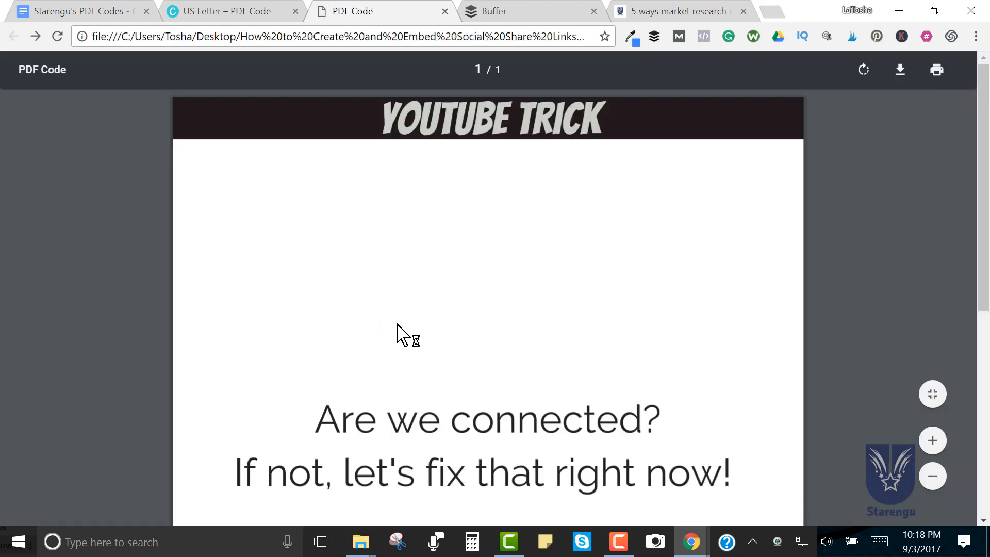
{"action": "scroll", "coordinate": [404, 337], "scroll_direction": "down", "scroll_amount": 4}
{"action": "left_click", "coordinate": [390, 341]}
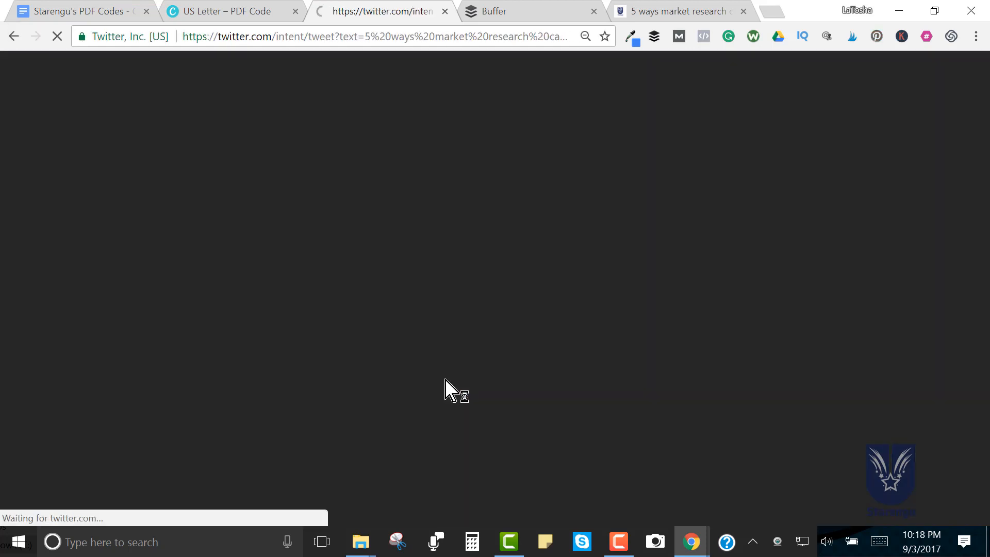